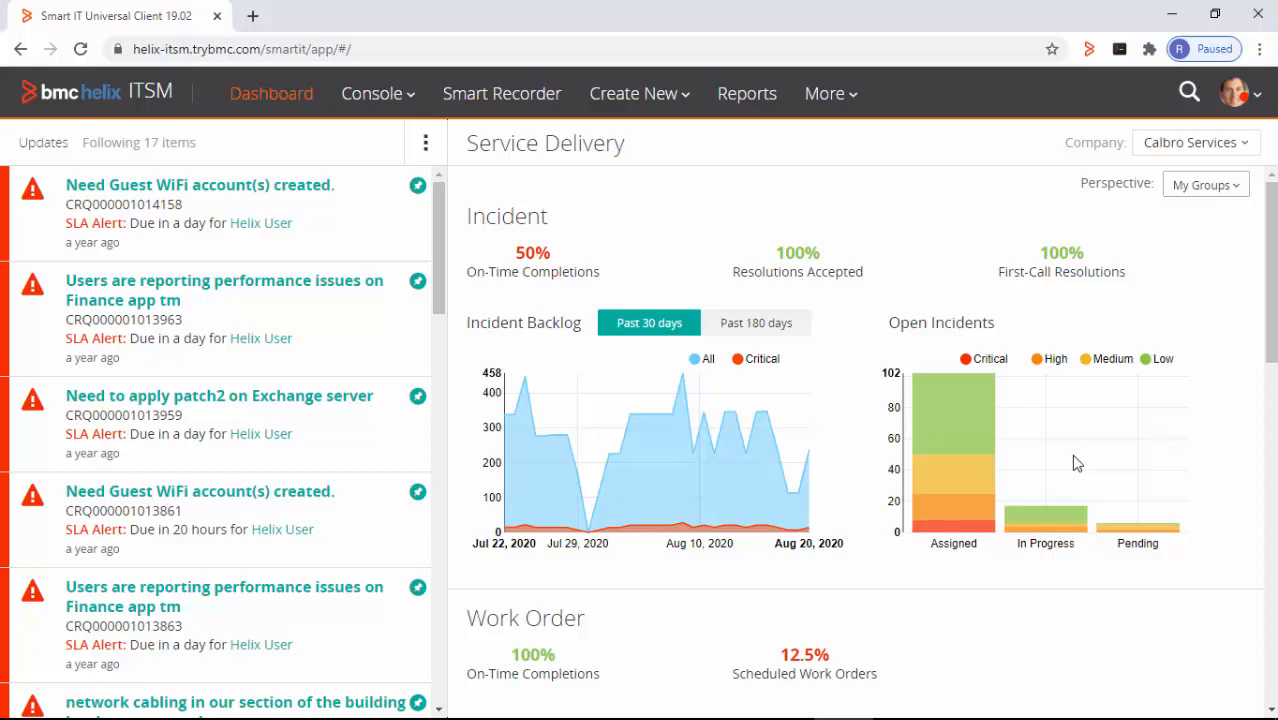
- Open the Create New menu from the Smart IT dashboard's top bar
click(680, 101)
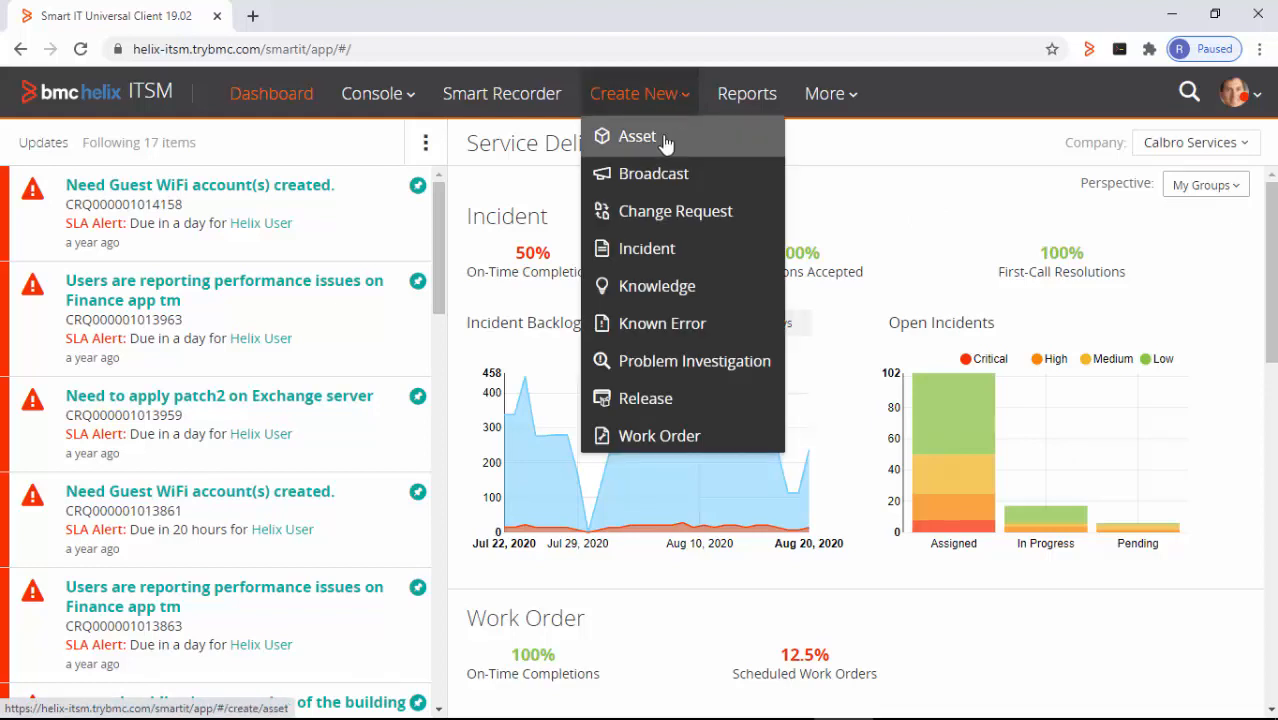
- Create a new Knowledge article using the How To template
click(673, 288)
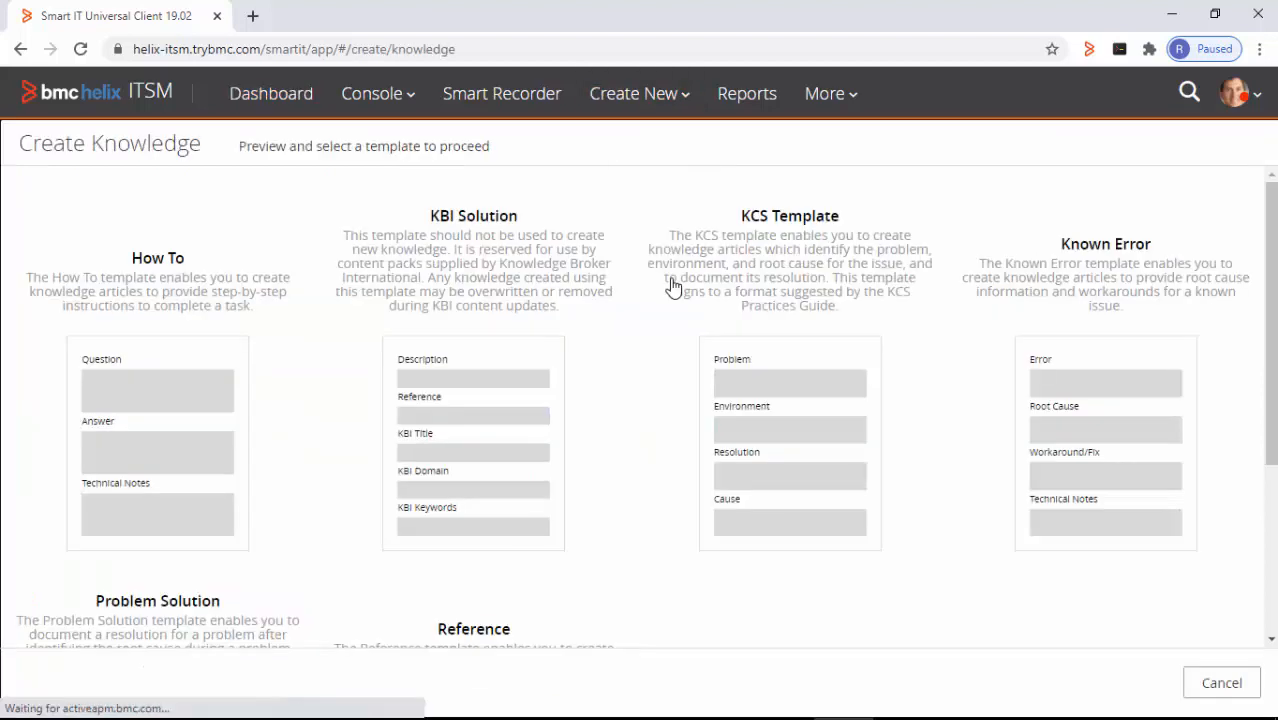
drag(1273, 331, 1265, 298)
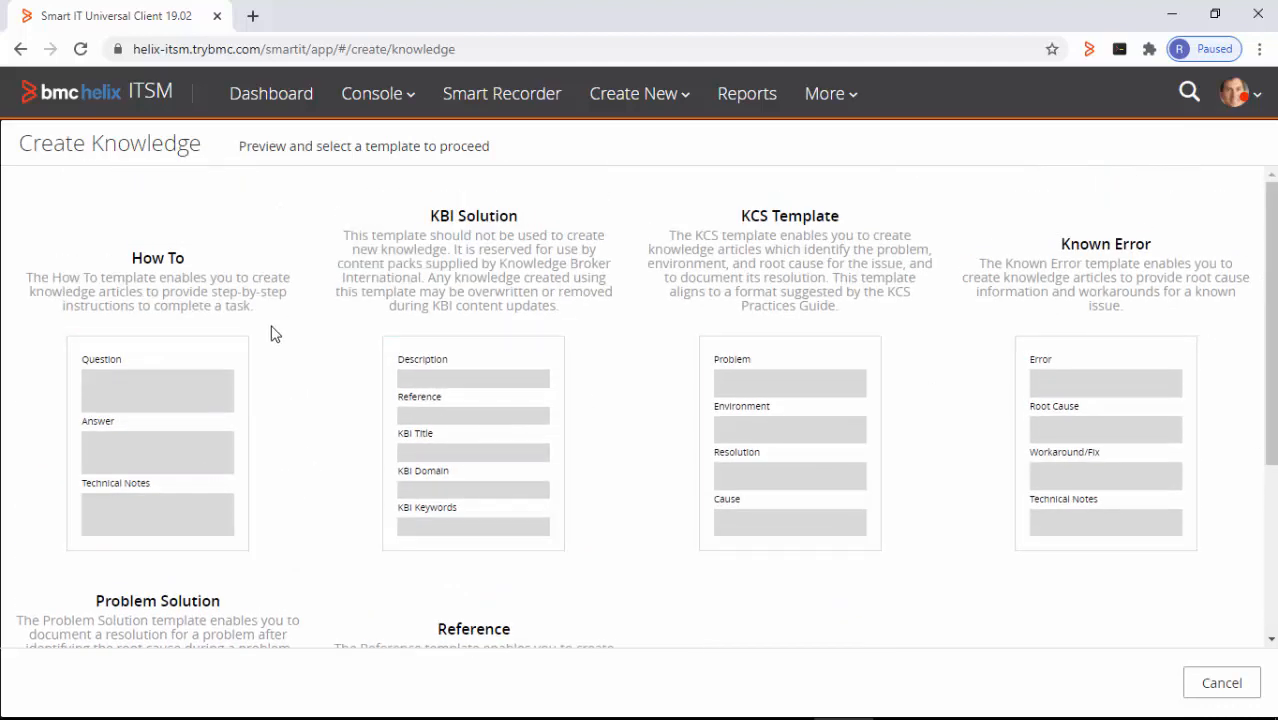
click(193, 382)
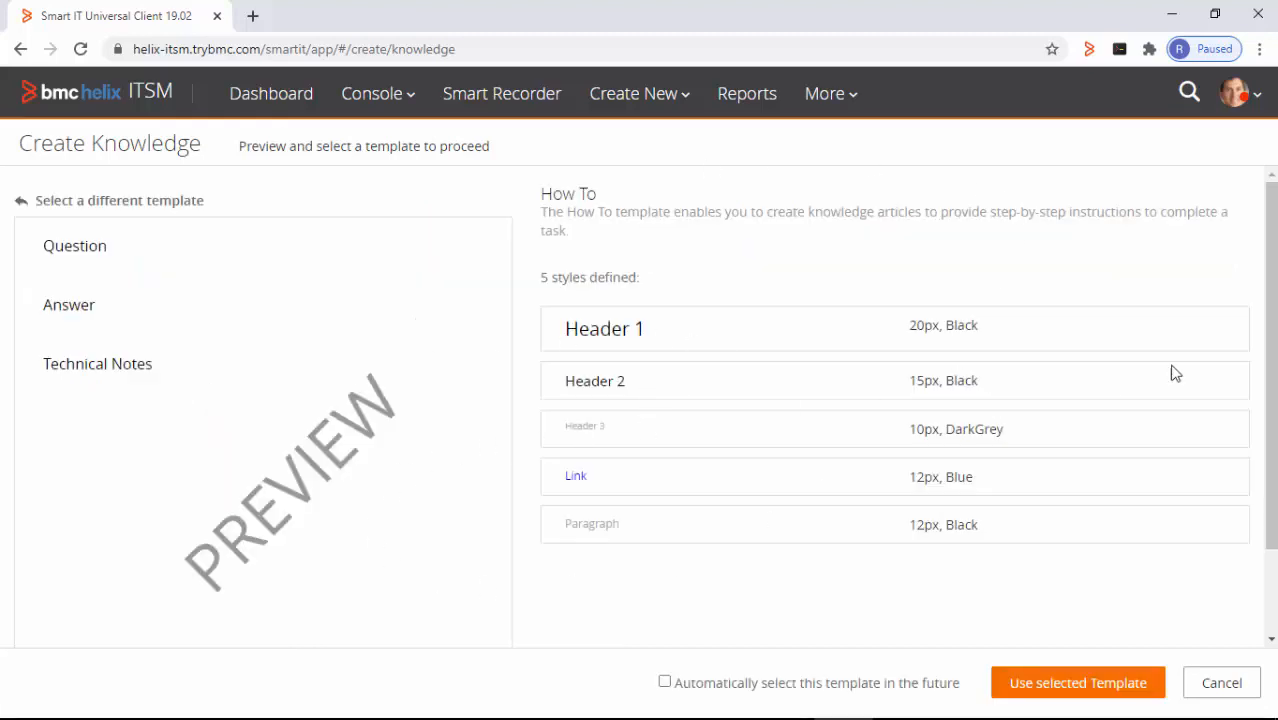
drag(1271, 380, 1271, 389)
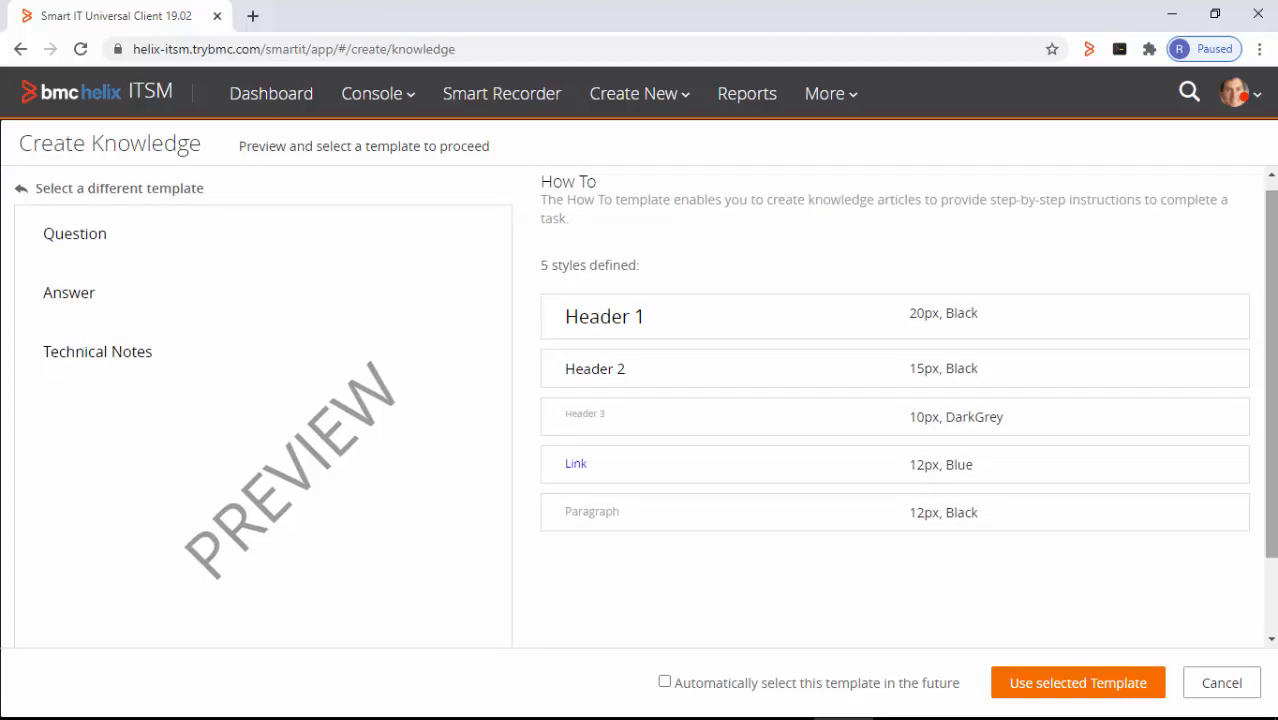
click(1126, 688)
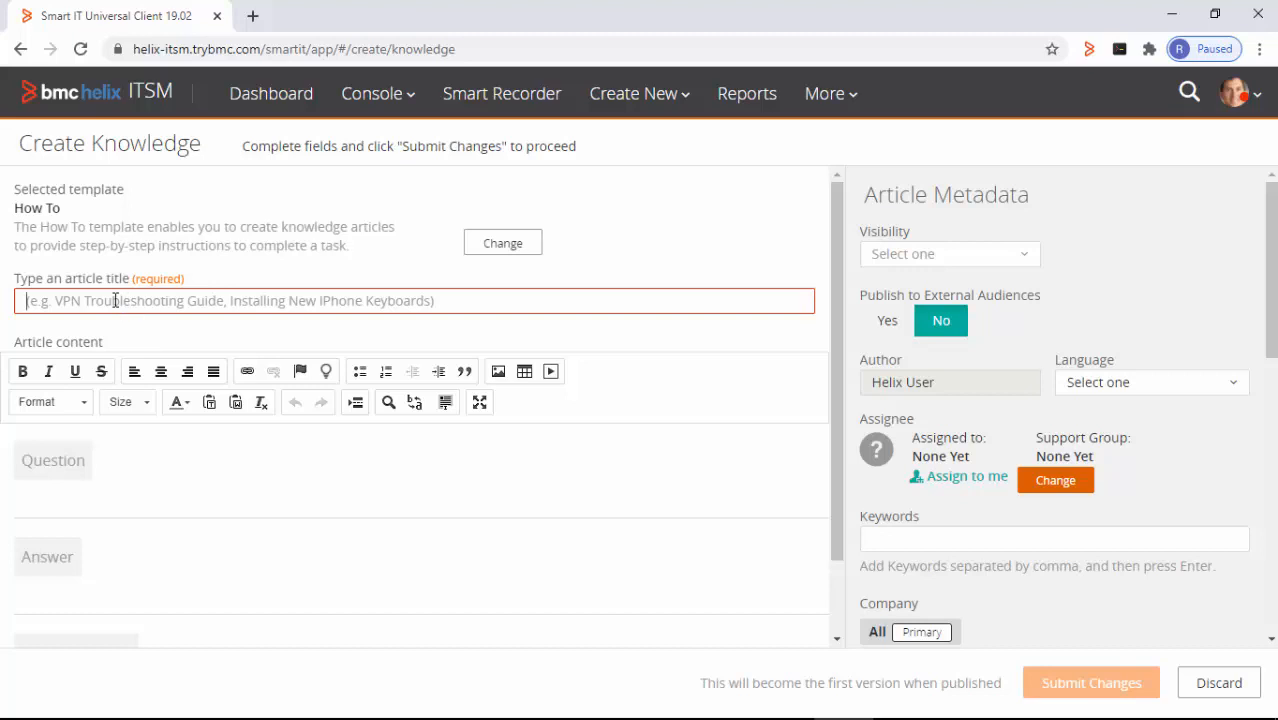
- Title the article 'download and install notepad++', replacing the mistyped text
text(instal)
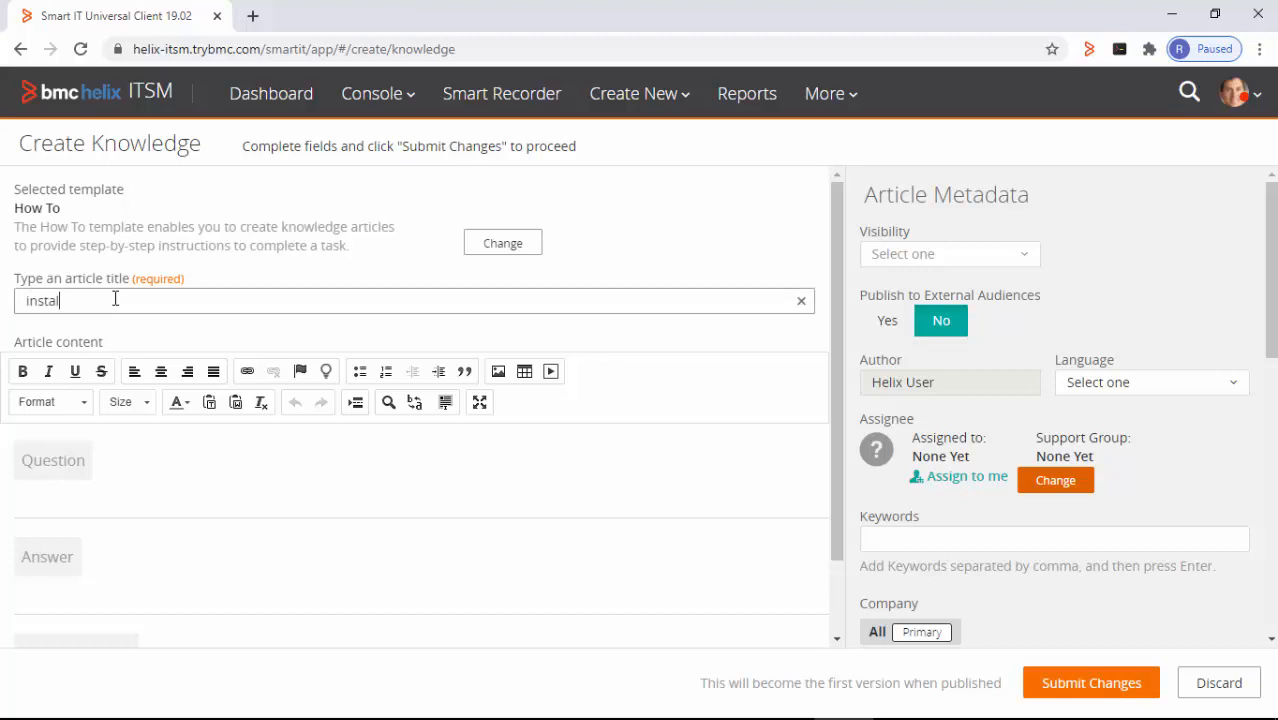
key(BackSpace)
key(BackSpace)
key(BackSpace)
key(BackSpace)
key(BackSpace)
text(download and install notepad)
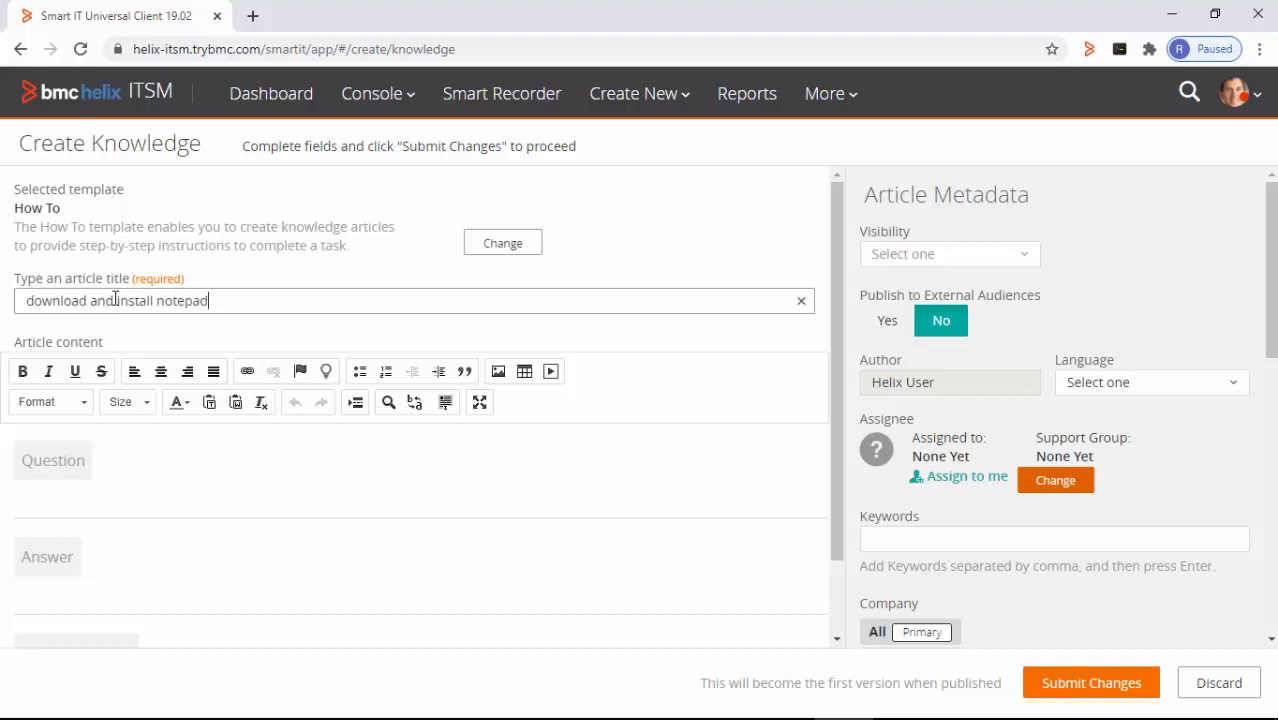
text(++)
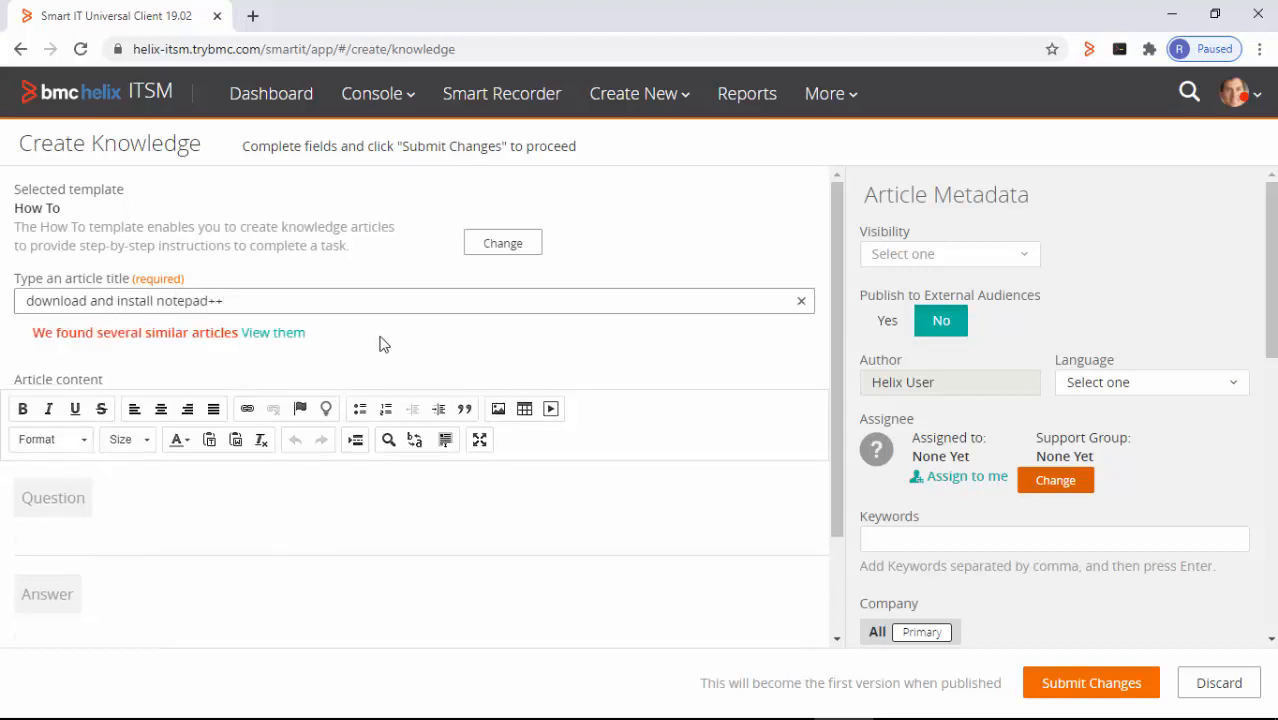
click(275, 338)
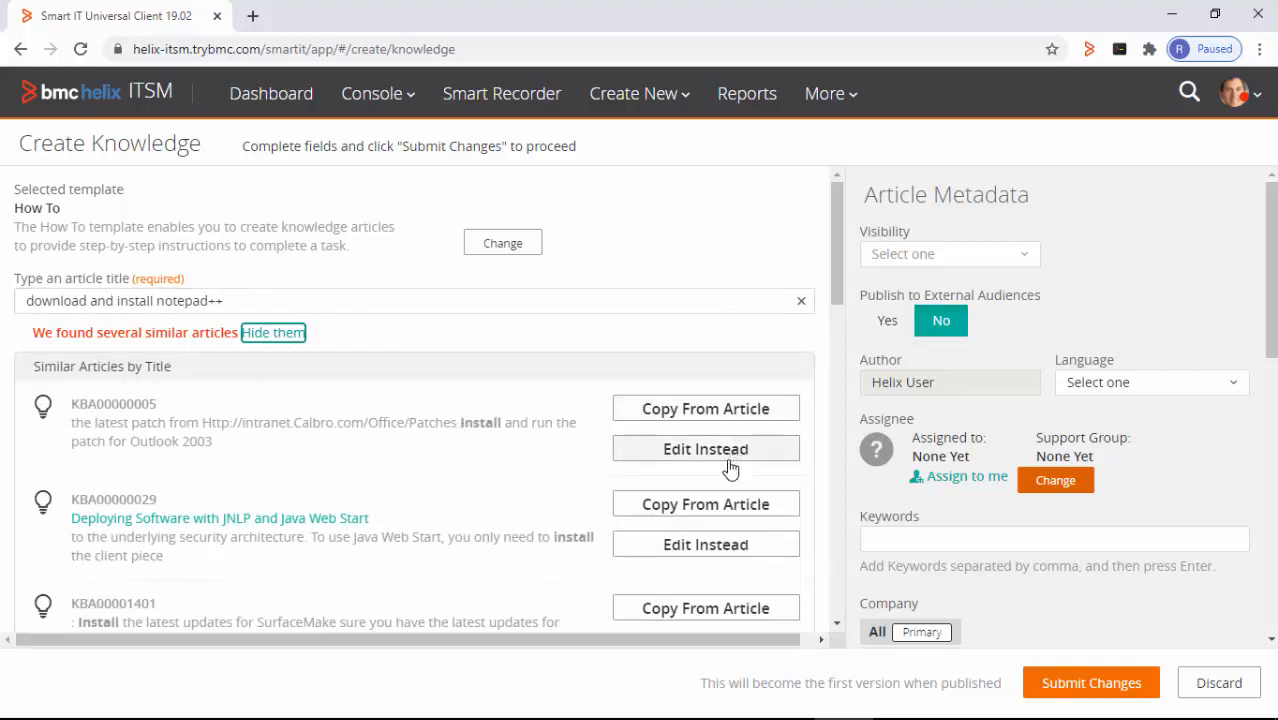
click(273, 333)
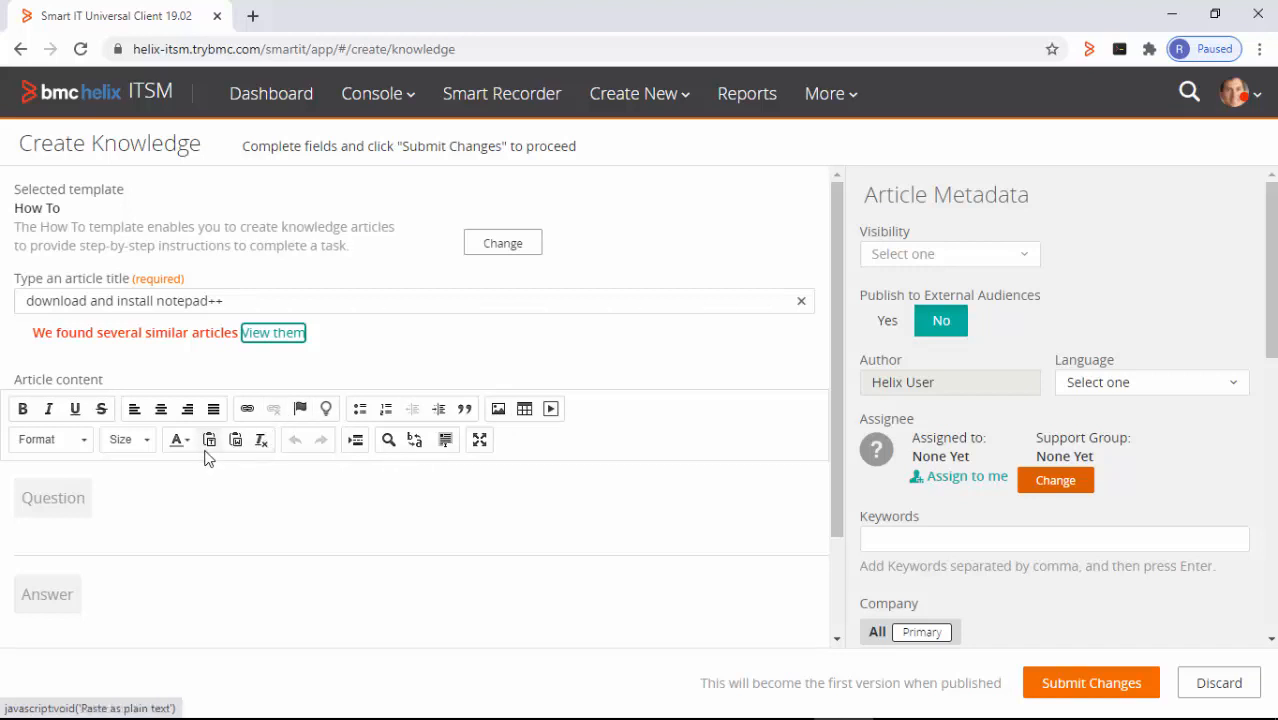
- Maximize the editor and enter the Question 'download and install notepad++ on windows 10'
click(480, 442)
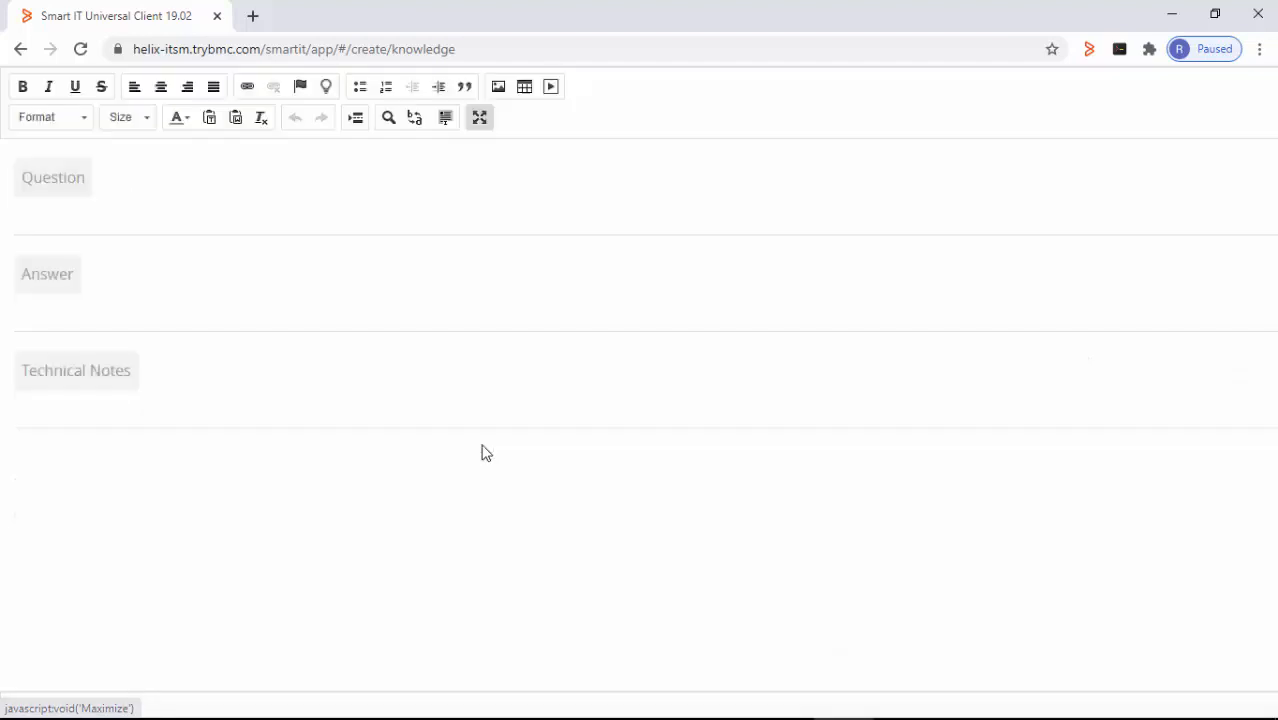
click(134, 222)
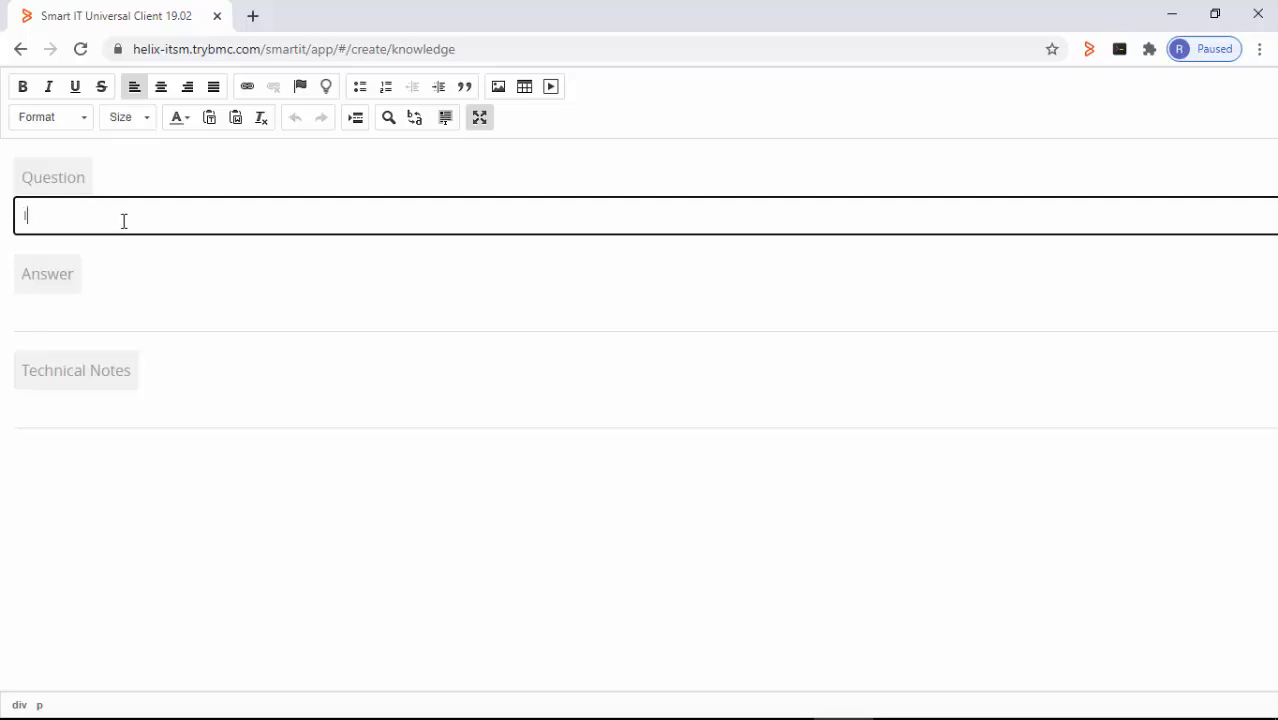
text(download and install note)
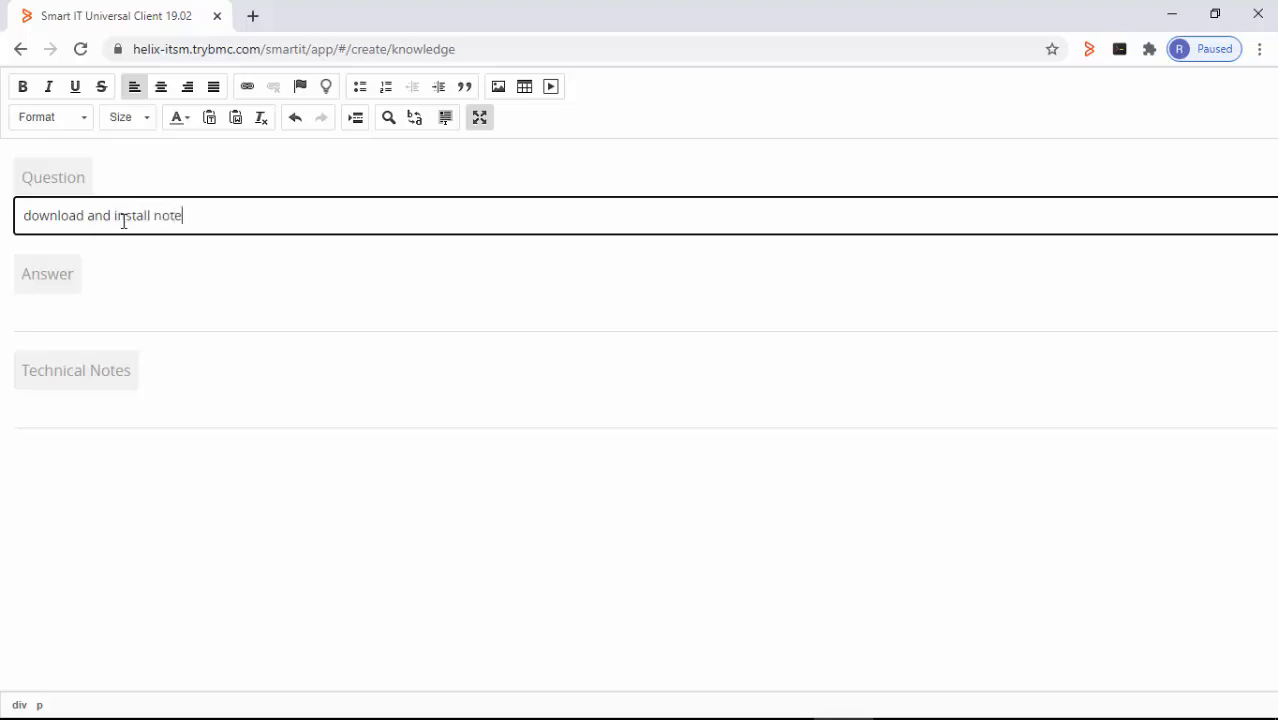
text(pad++ on windows 10)
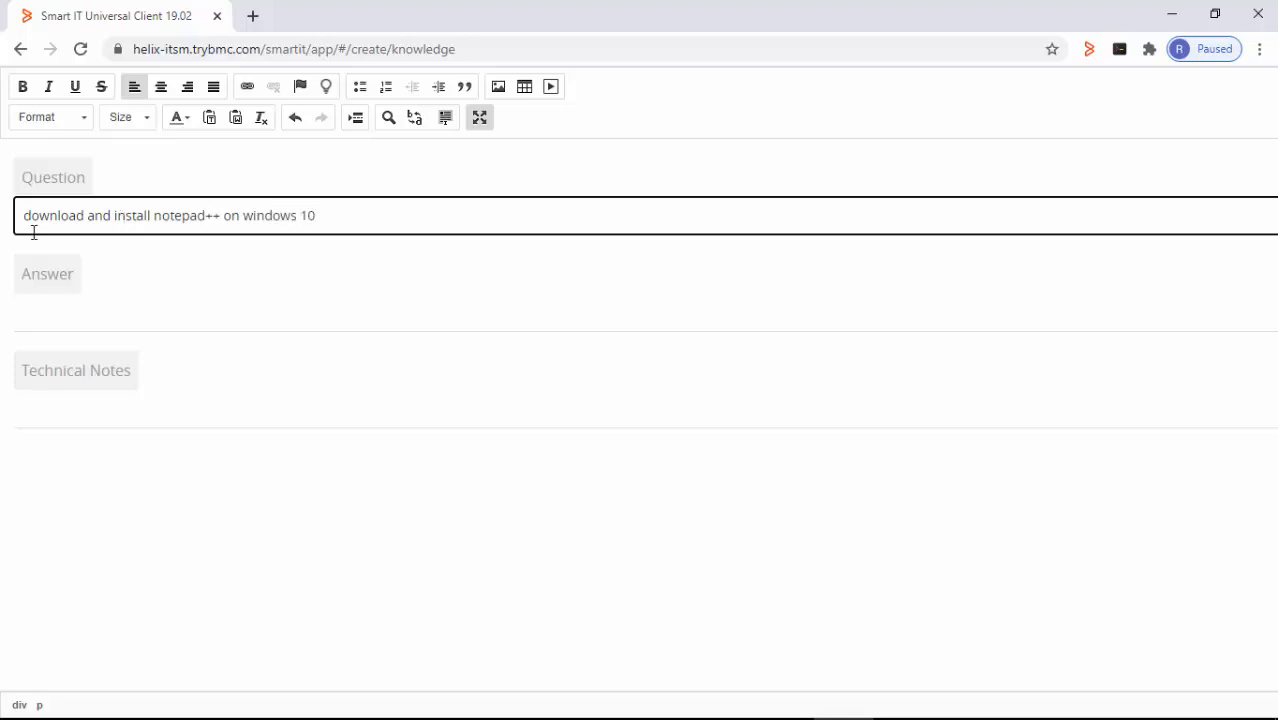
click(127, 306)
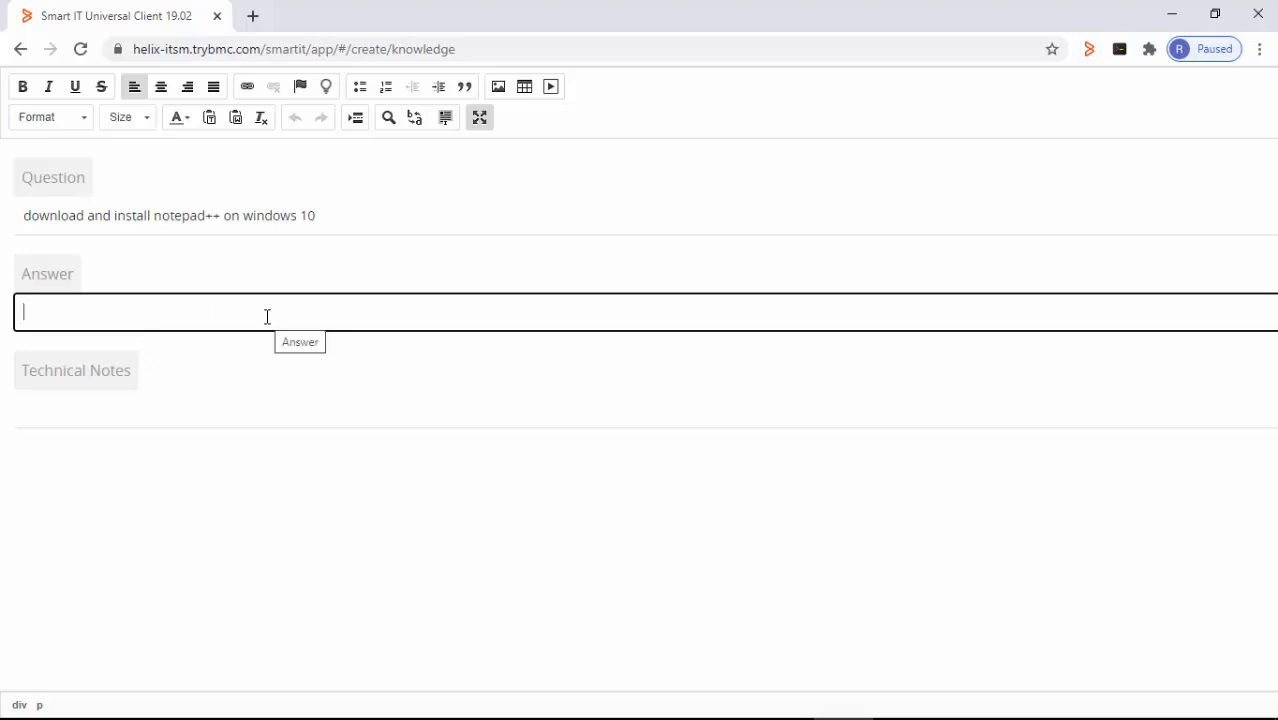
key(alt+Tab)
key(alt+Tab)
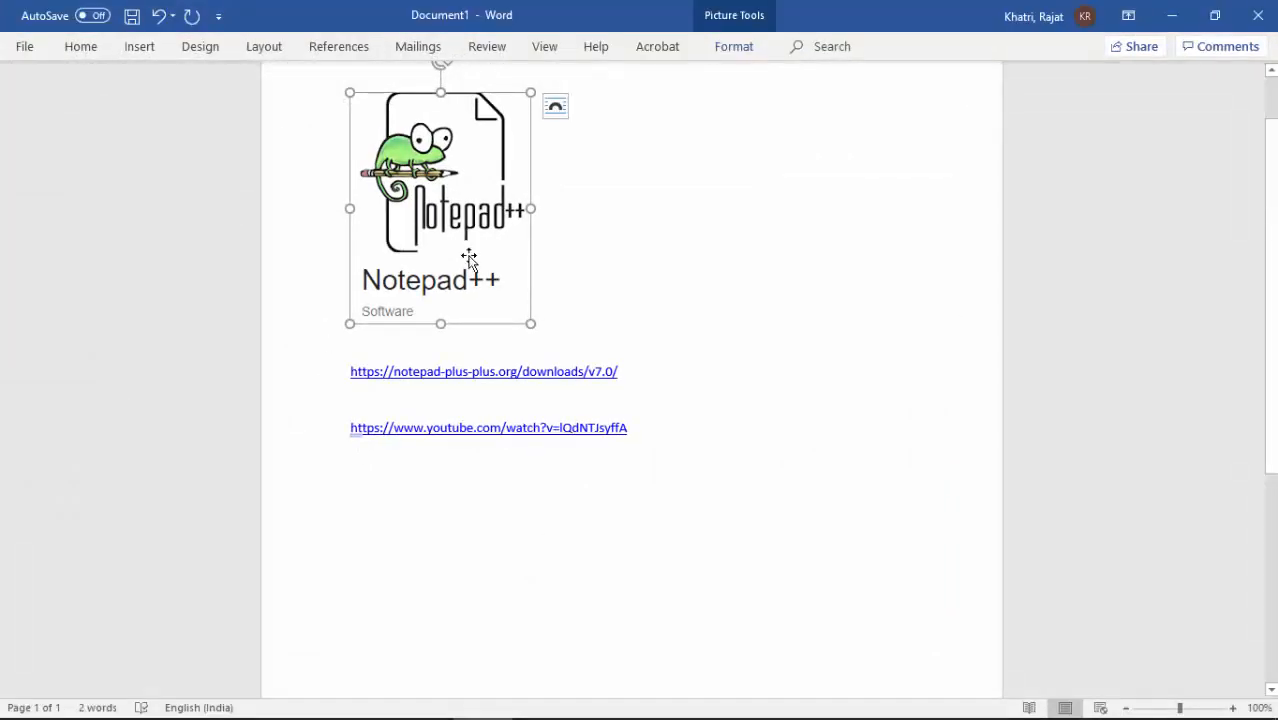
- Paste the Notepad++ logo copied from Word into the Answer section
key(alt+Tab)
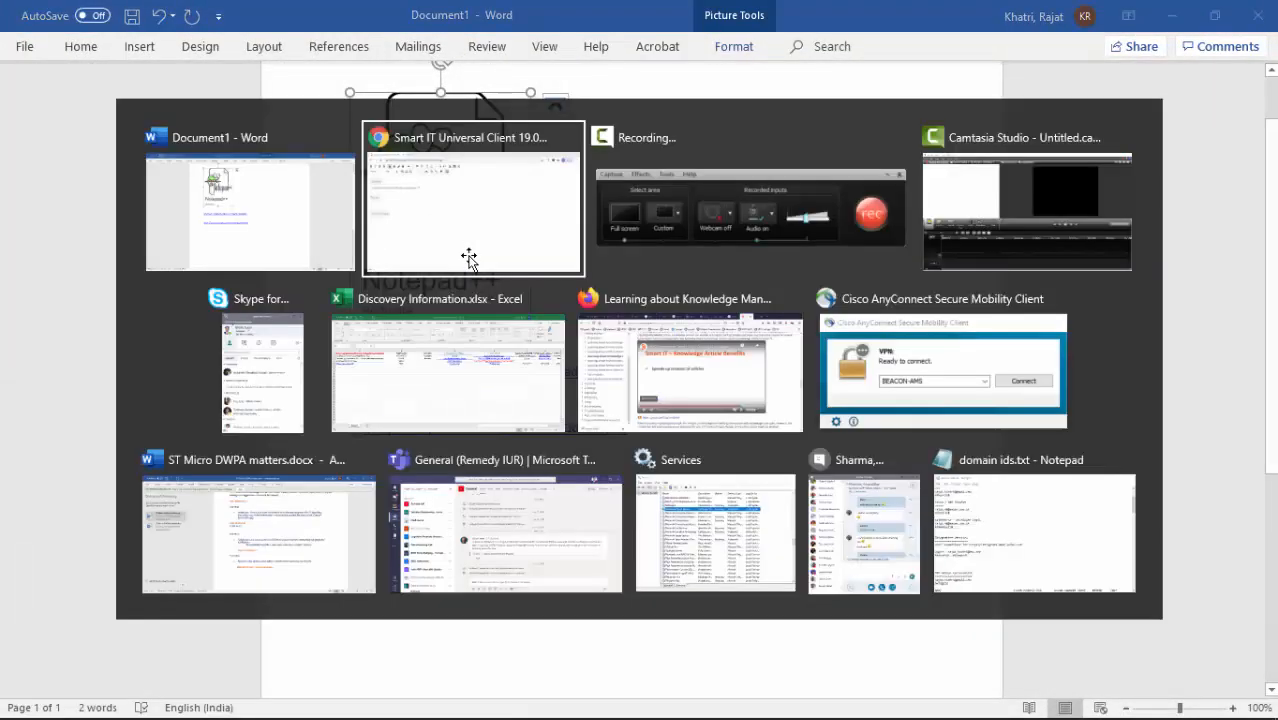
key(ctrl+v)
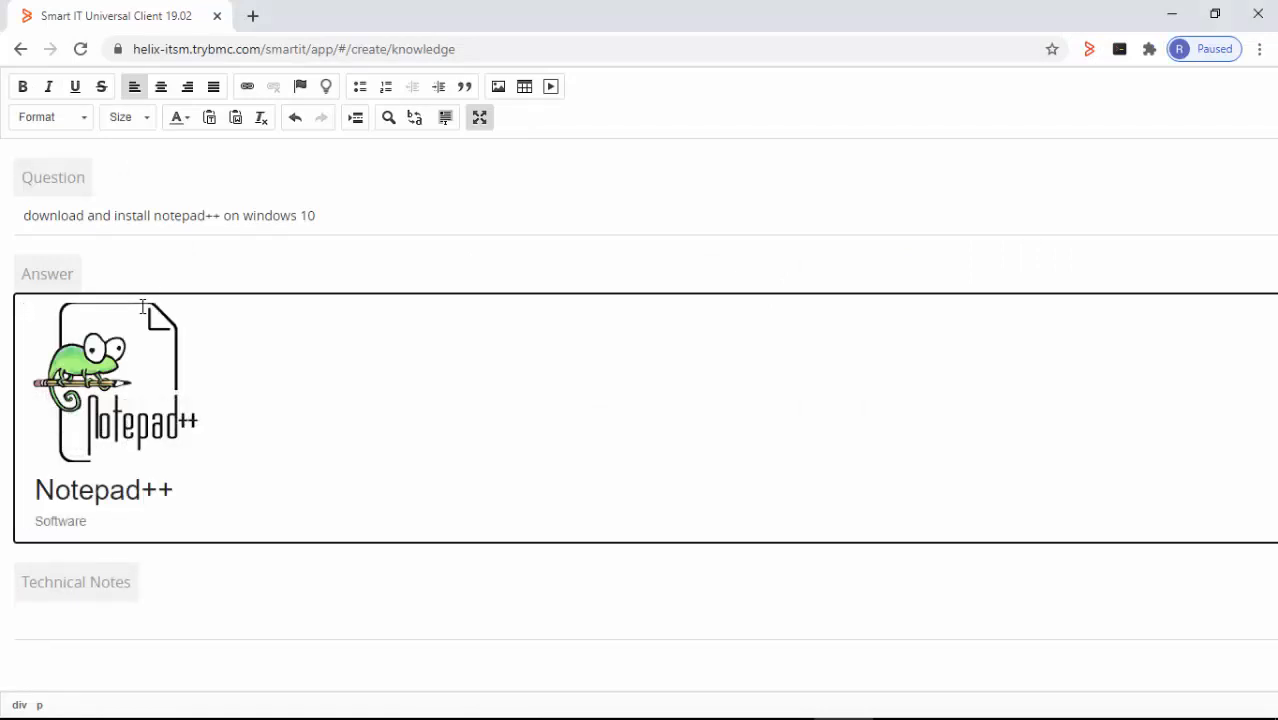
- On a new line below the logo, type 'First step - download and install notepad++ from'
click(227, 464)
key(Return)
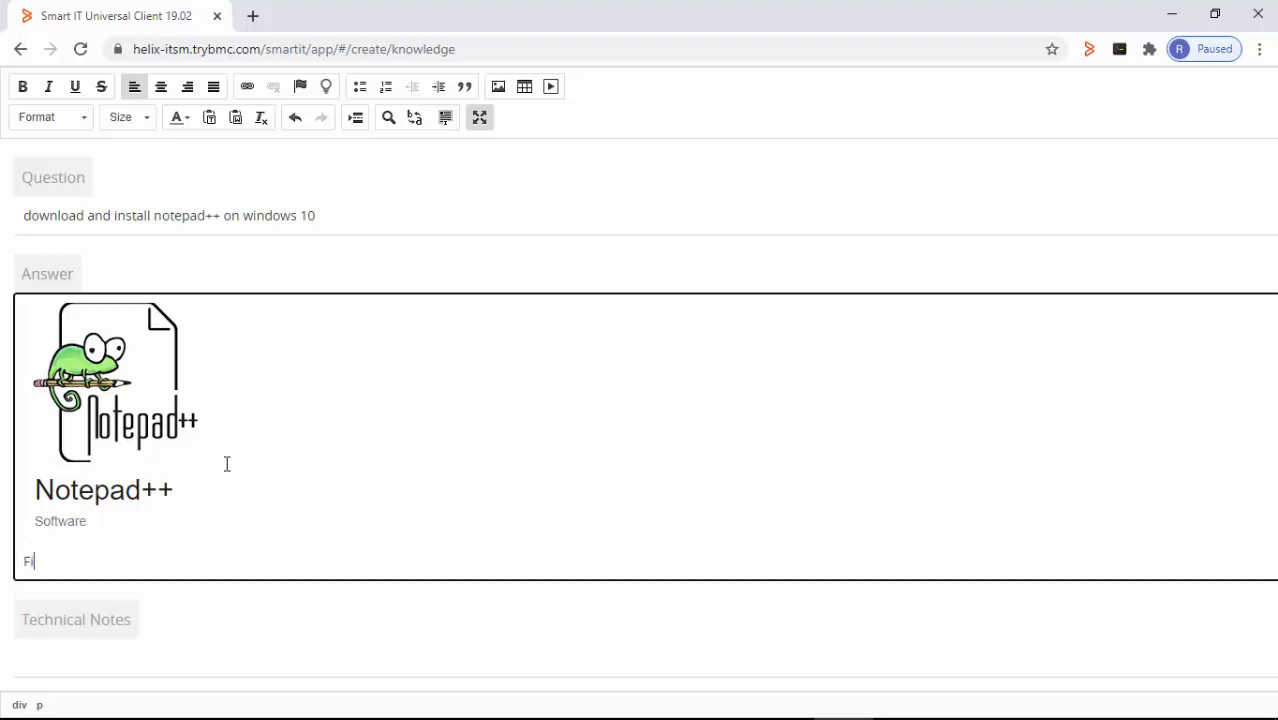
text(First ste)
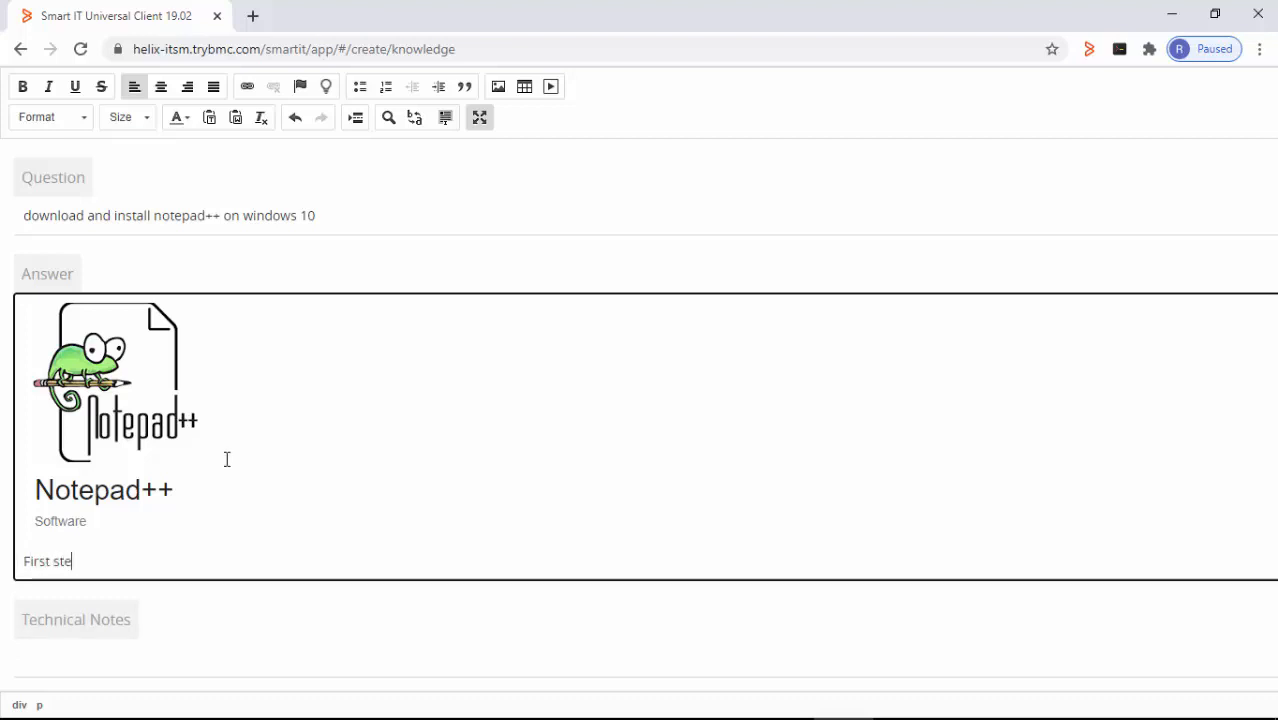
text(p - download and install)
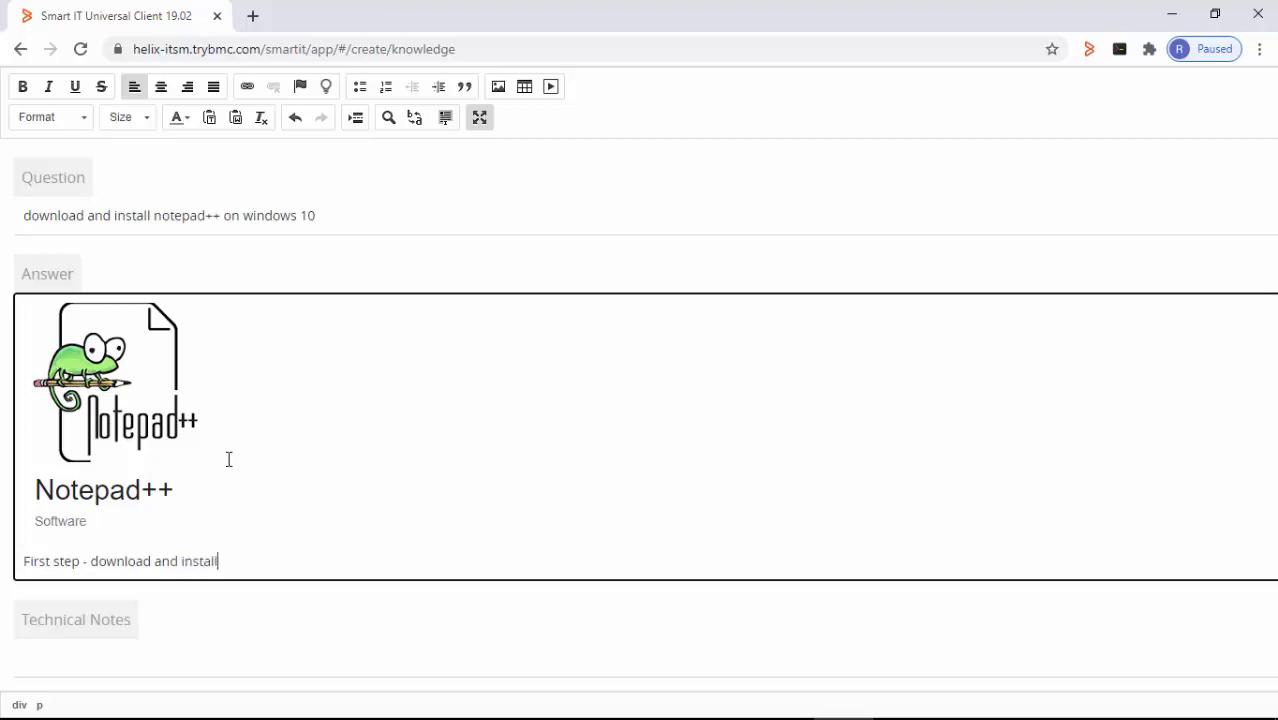
text( notepad++ from)
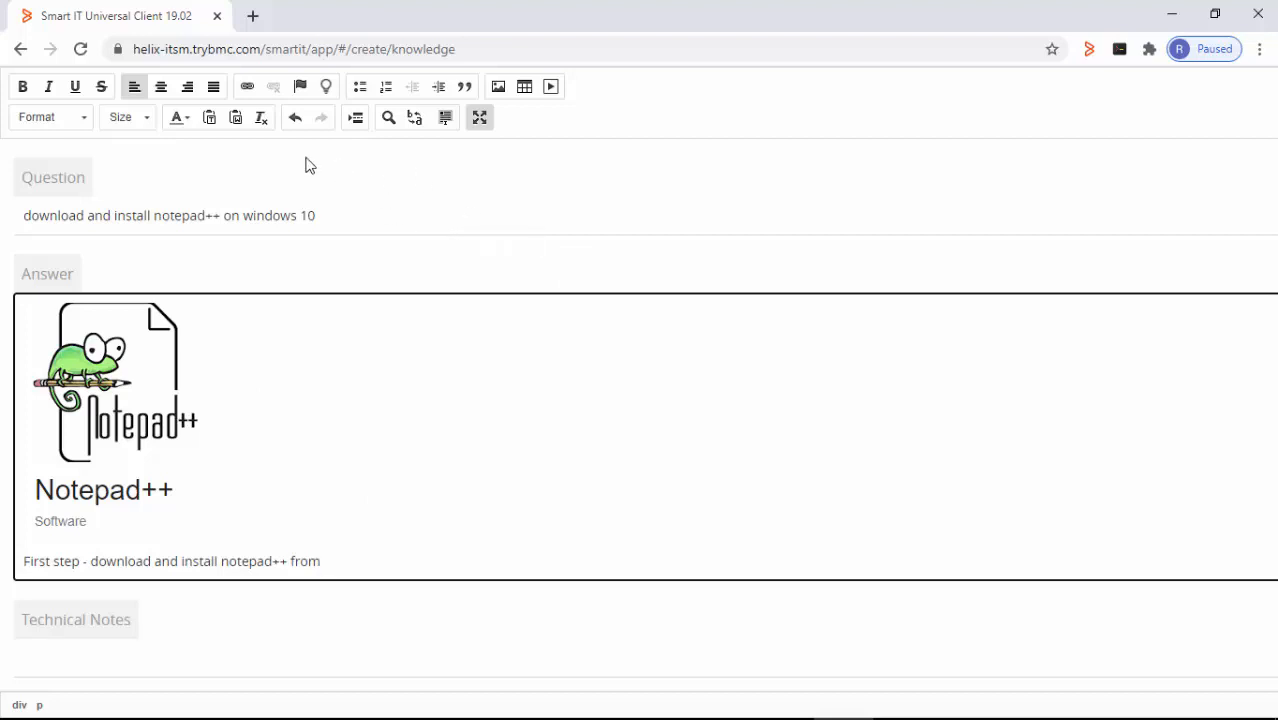
click(247, 88)
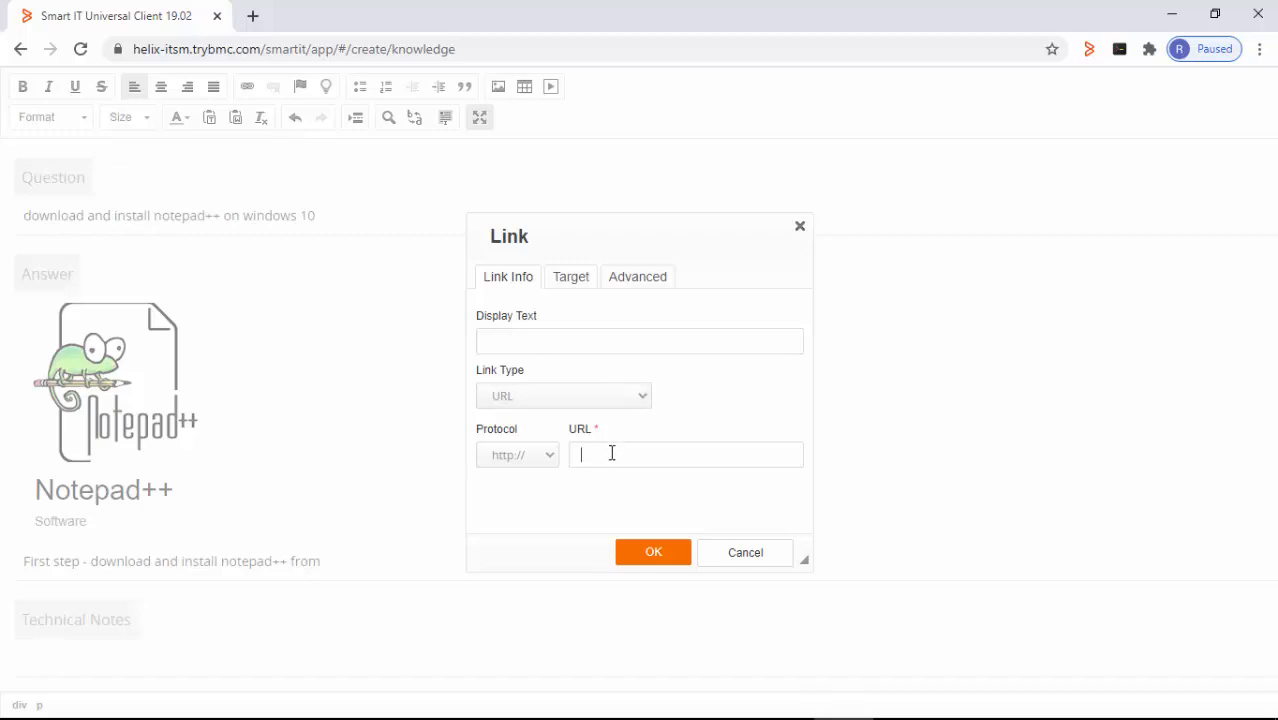
key(alt+Tab)
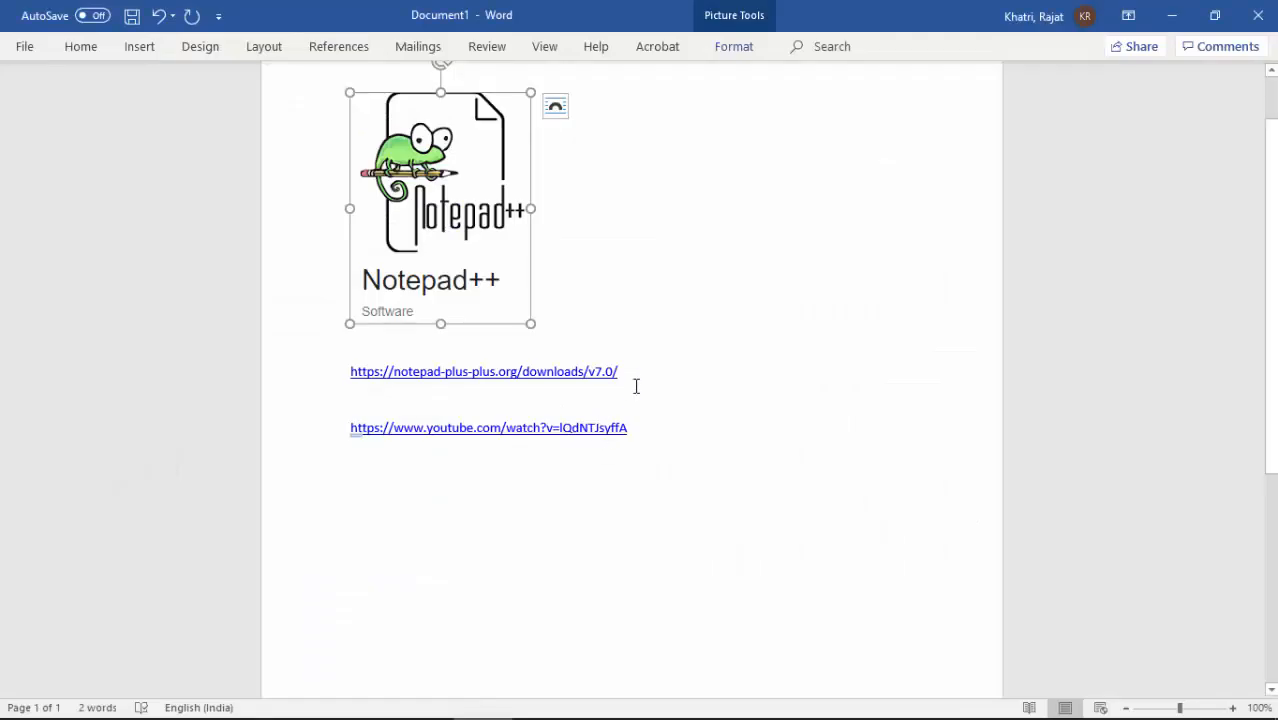
click(636, 386)
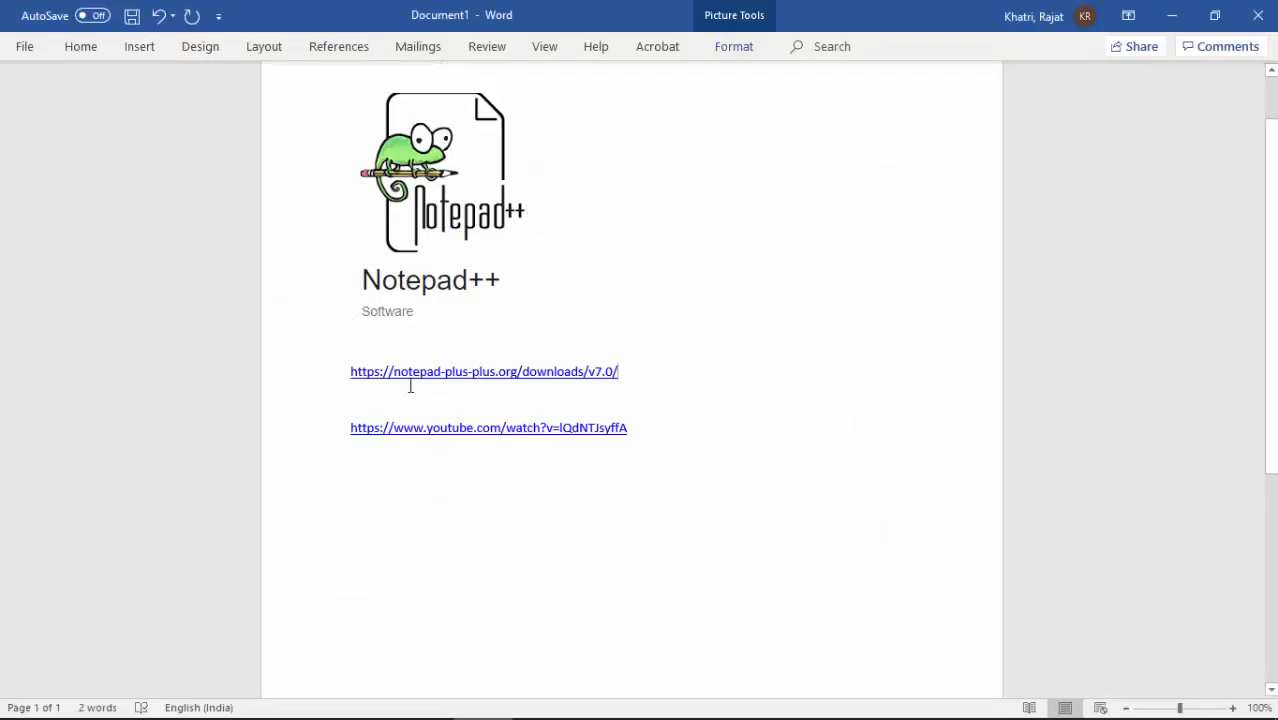
click(331, 381)
key(ctrl+c)
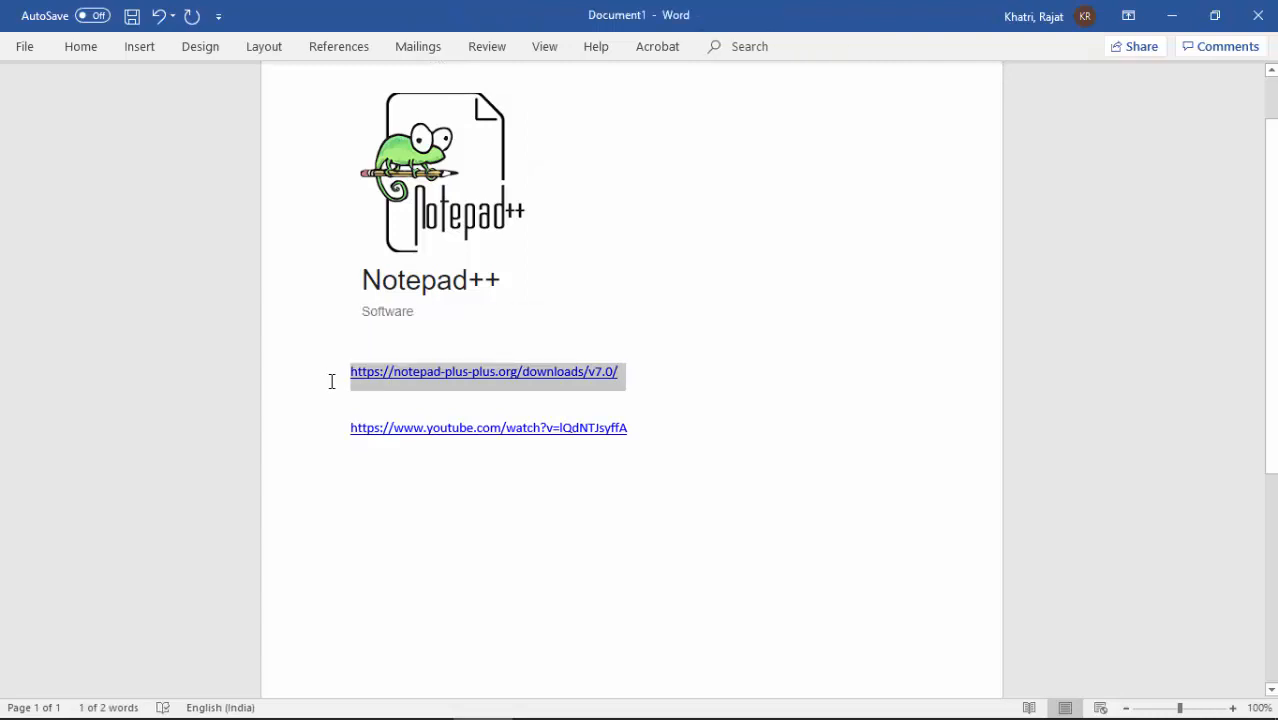
key(alt+Tab)
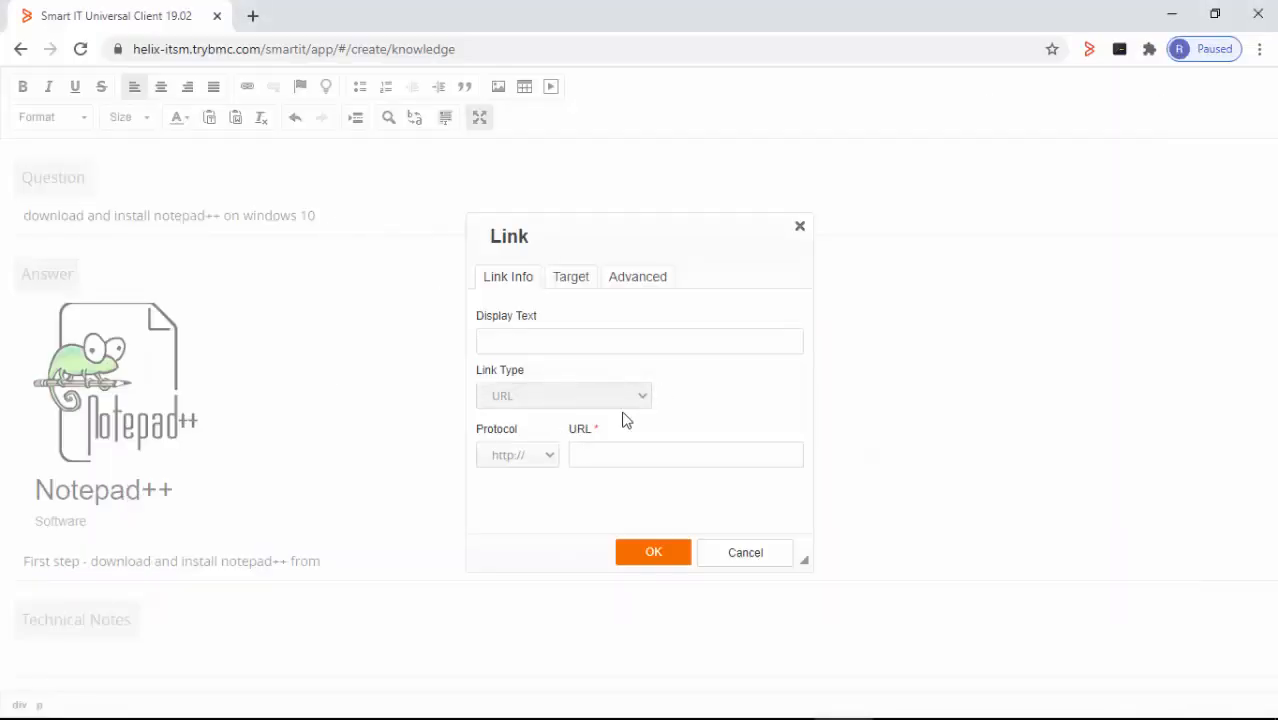
key(ctrl+v)
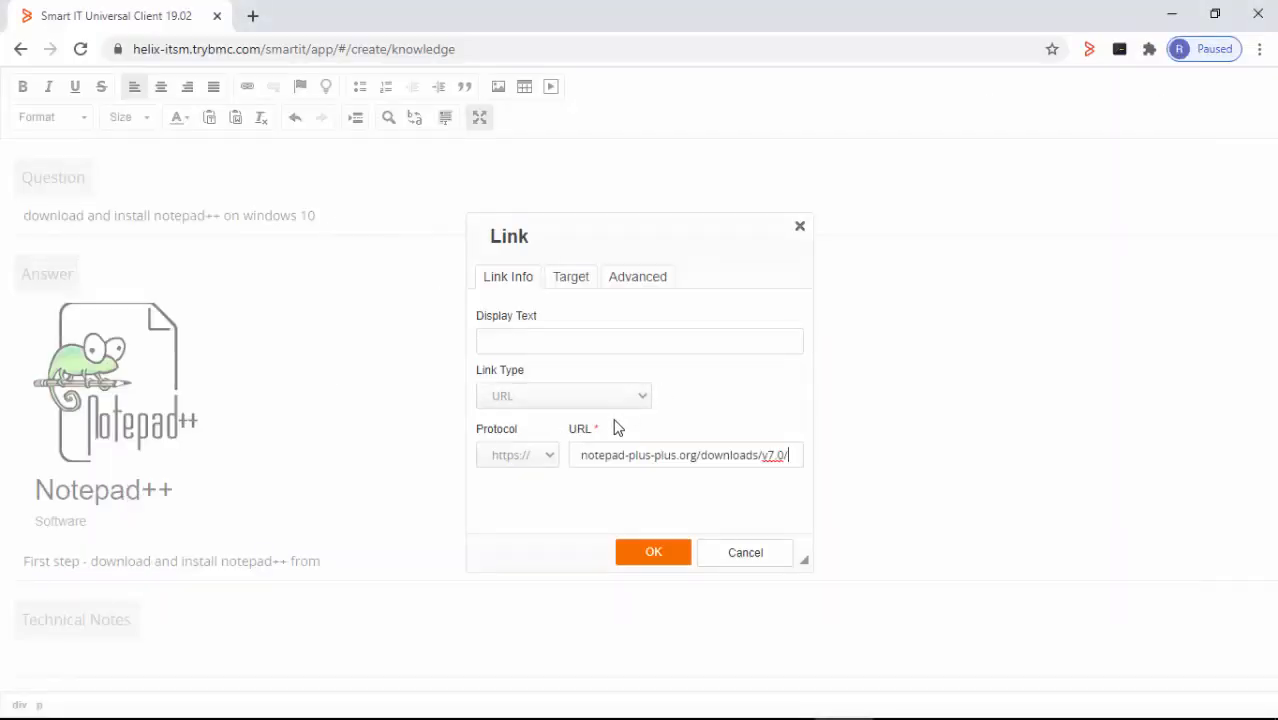
click(654, 553)
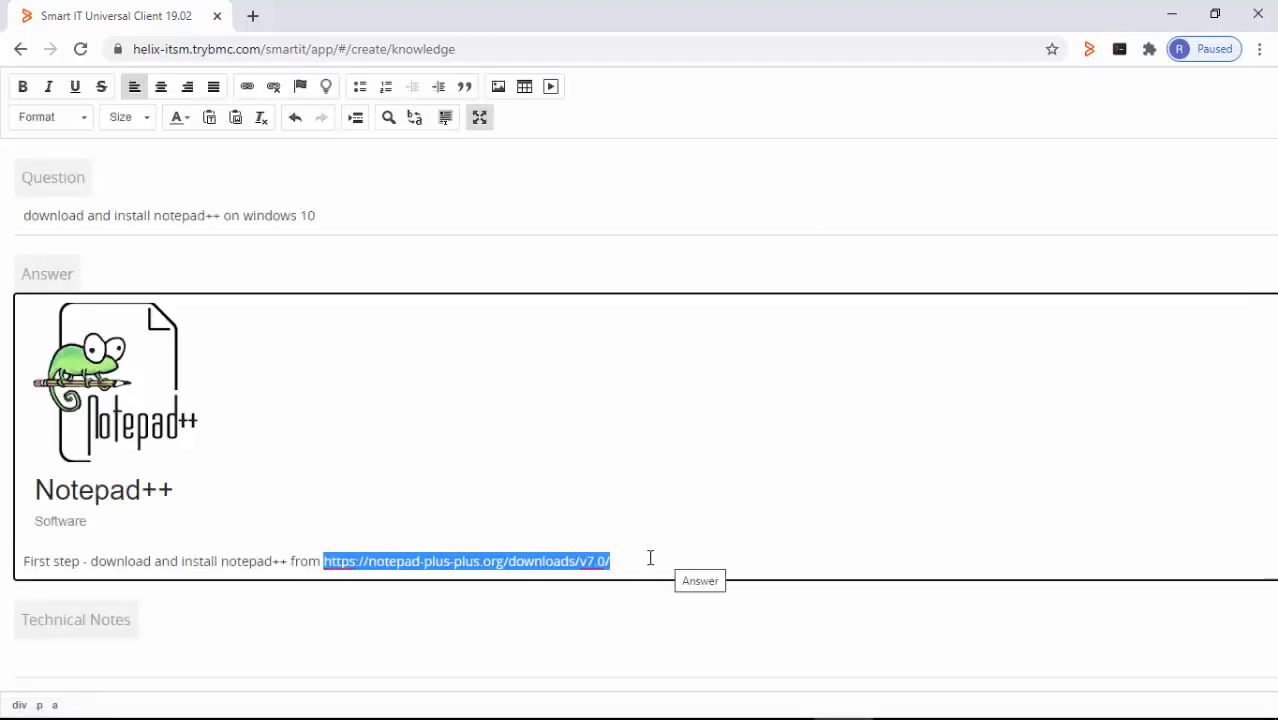
click(644, 562)
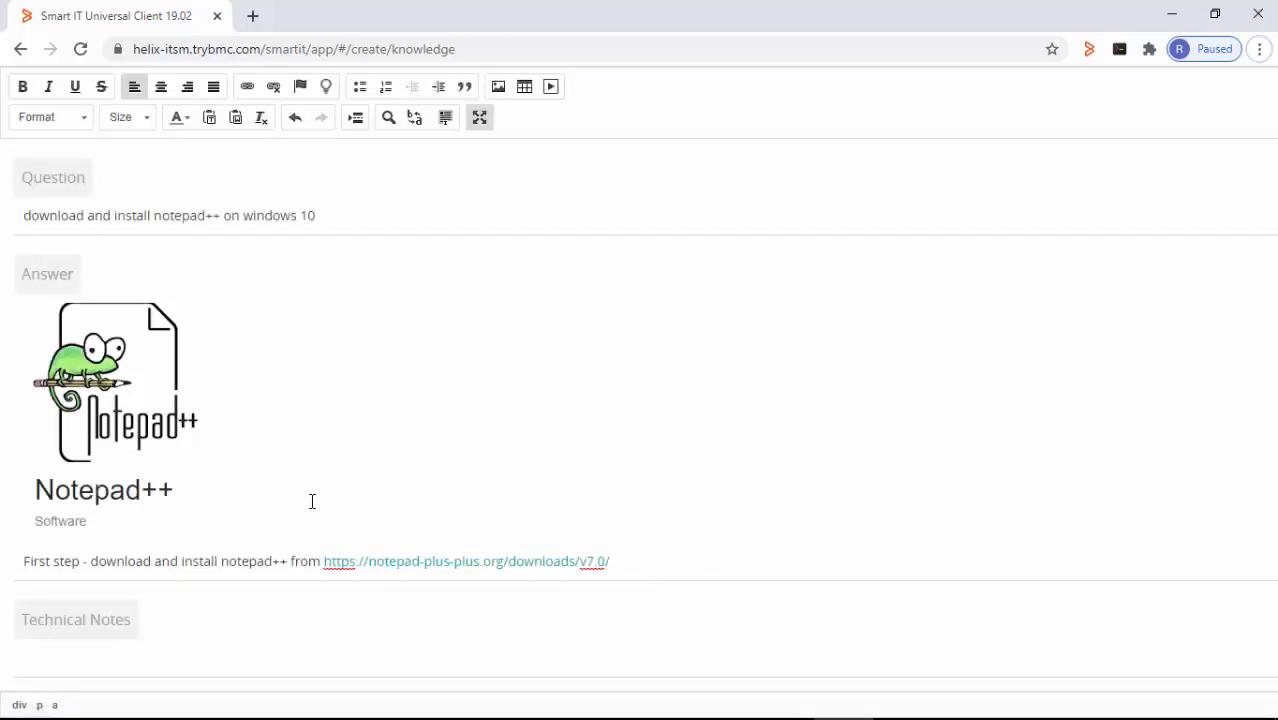
- After the link, add the line 'Second step - Refer to the video for installation instructions'
click(254, 486)
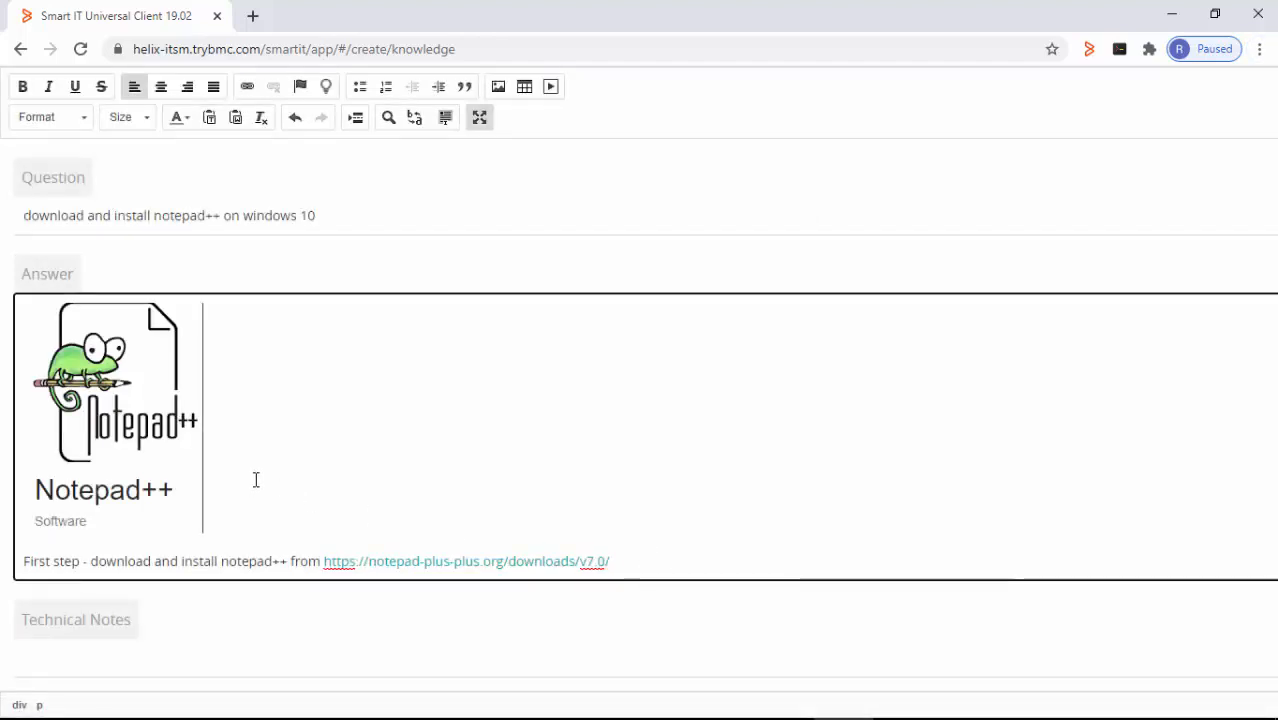
click(646, 559)
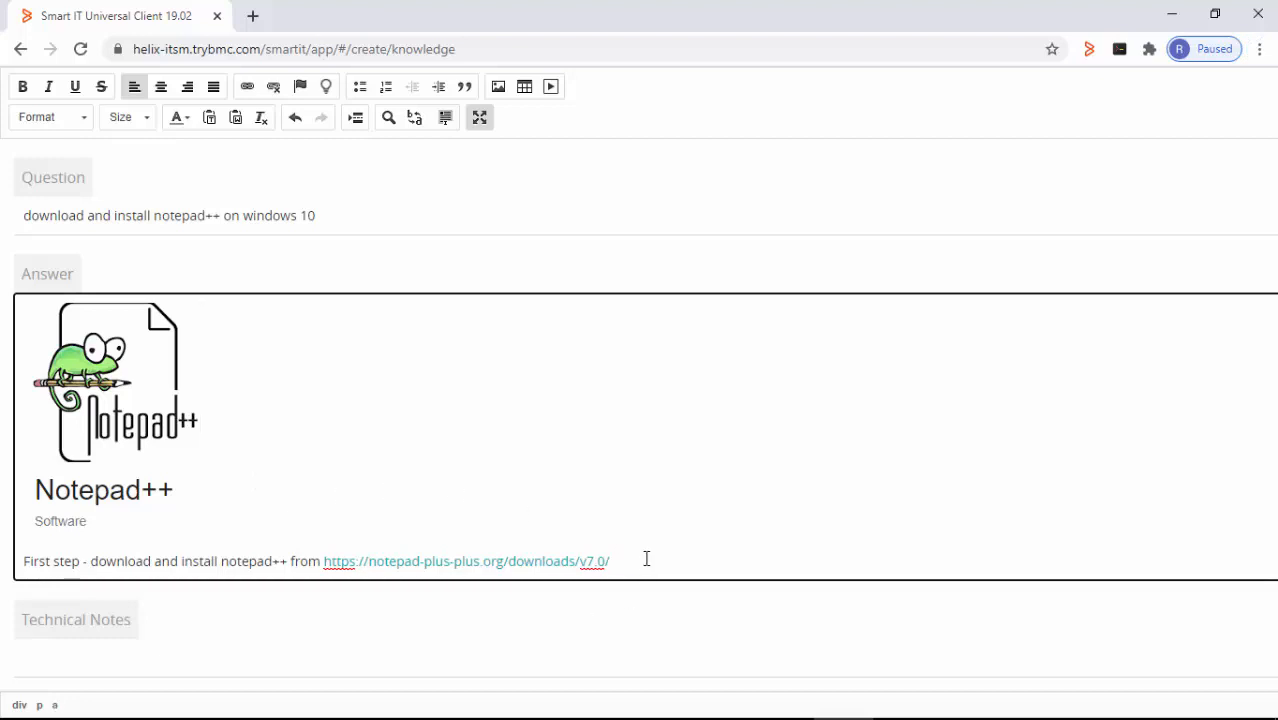
key(alt)
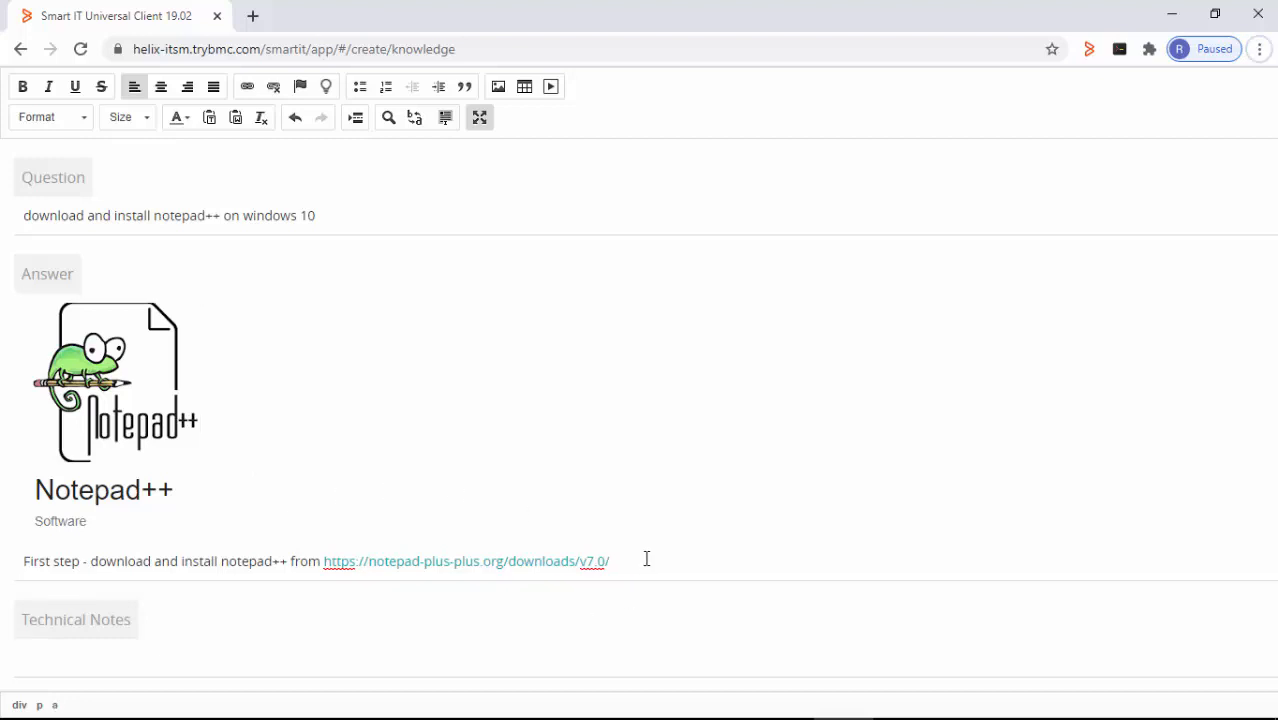
click(646, 559)
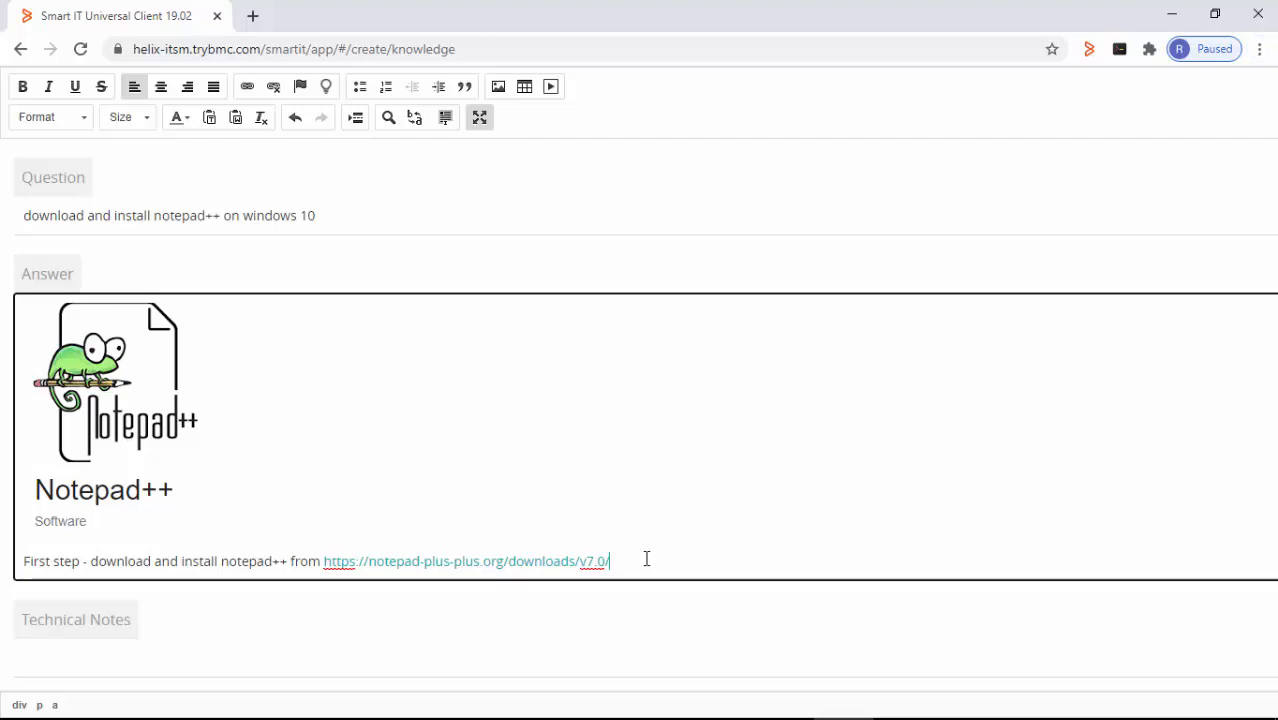
key(Return)
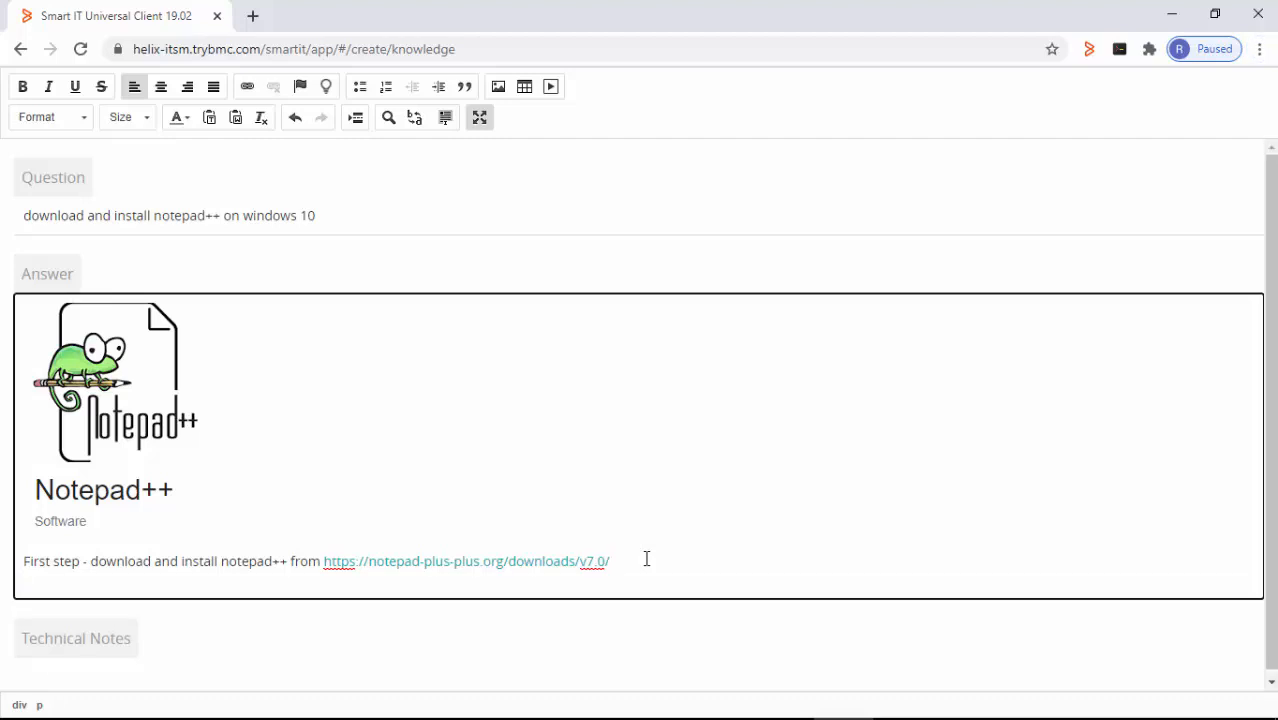
text(Second step - Refer to )
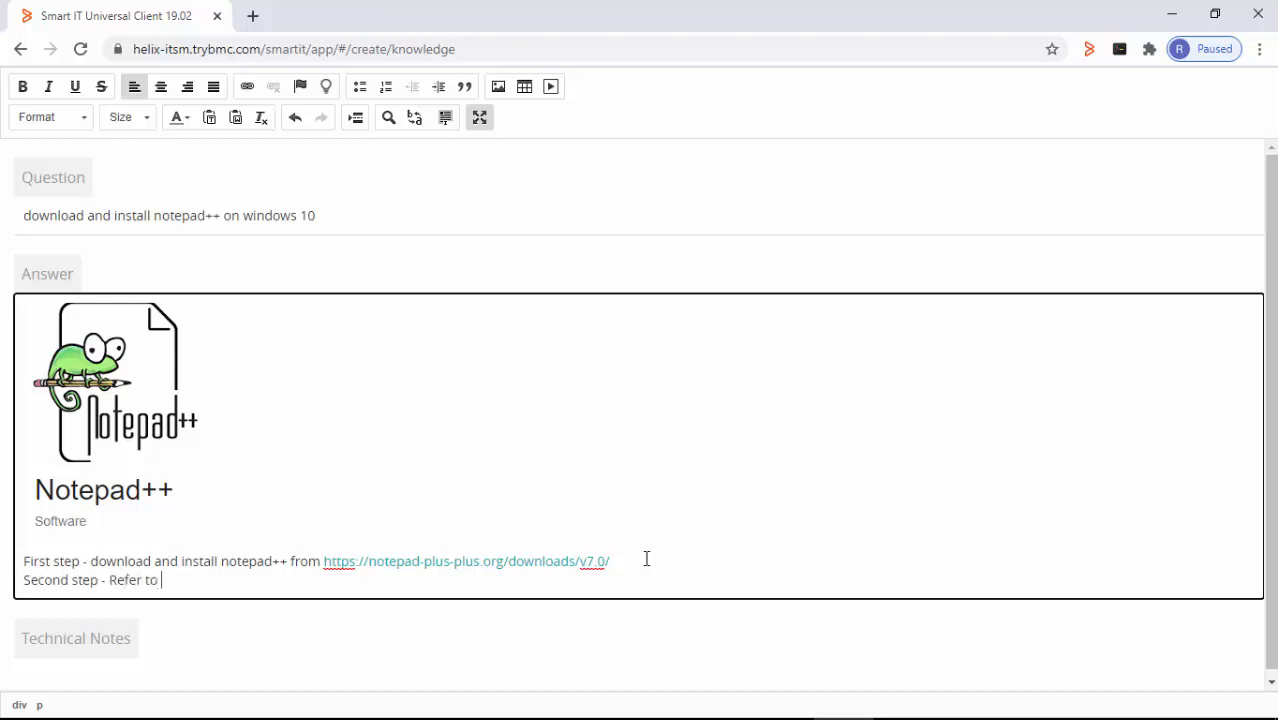
text(the video for install)
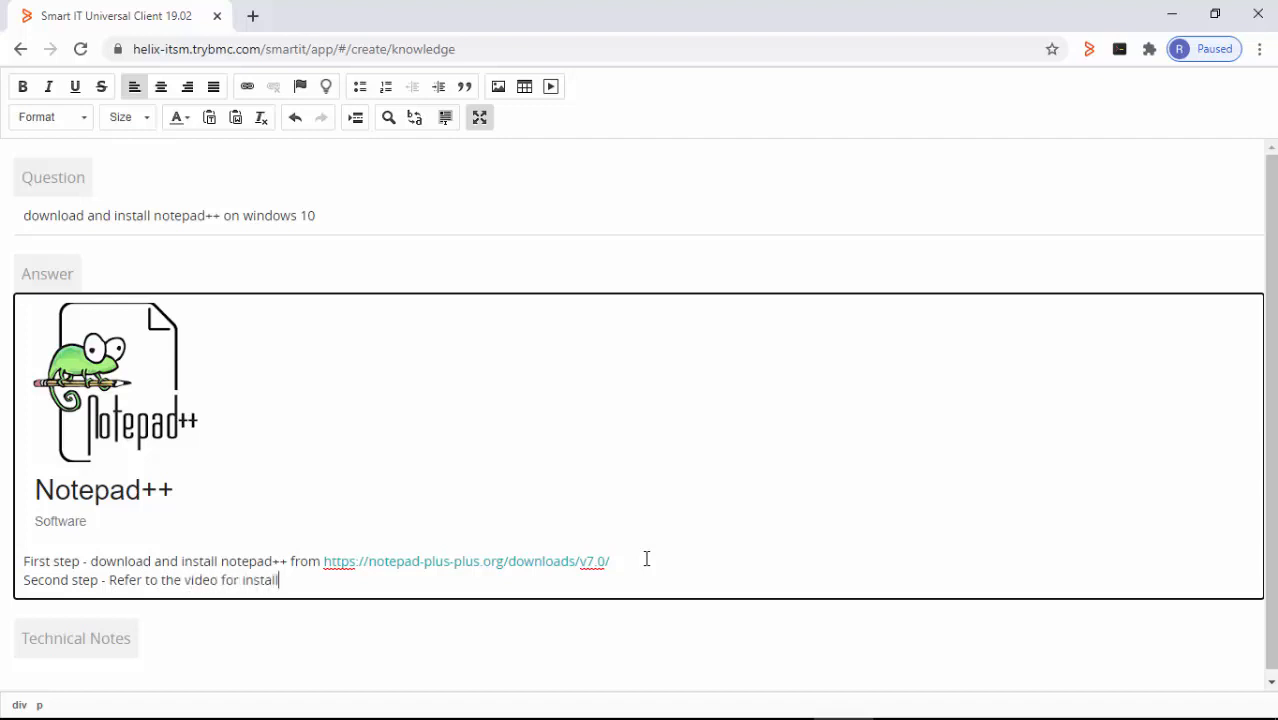
text(ation instructions)
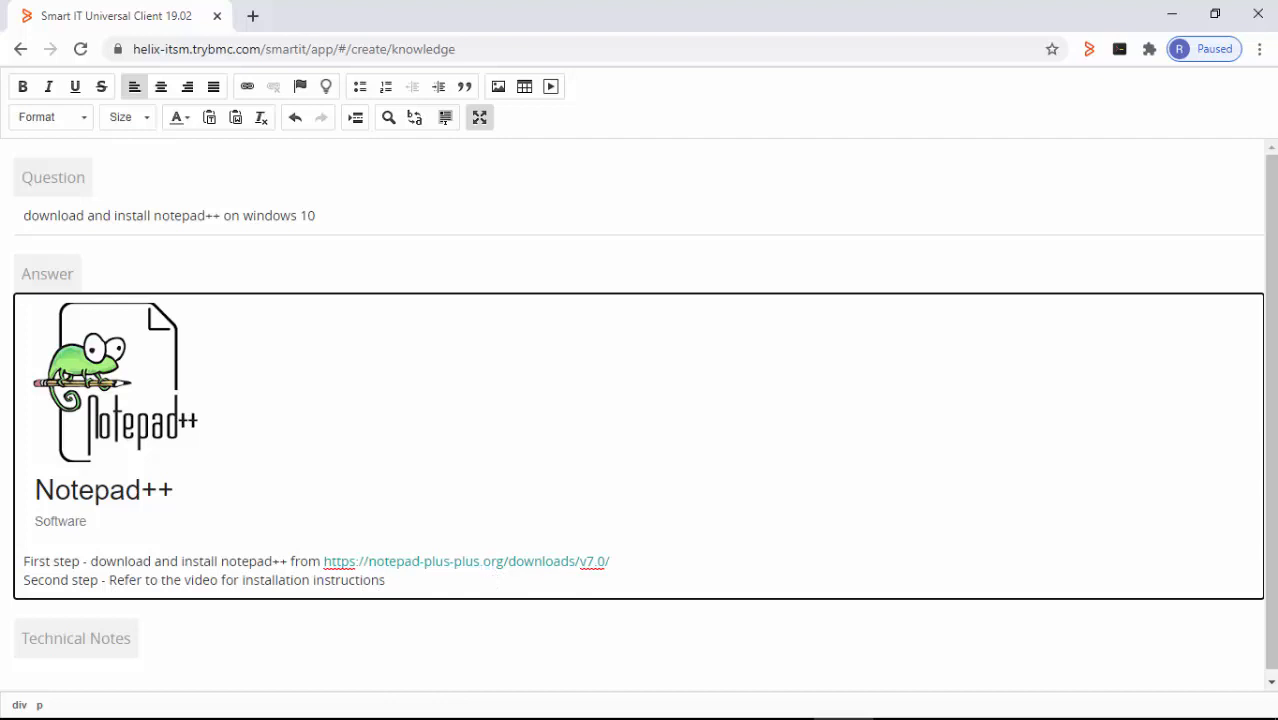
- Add an empty line below the second step and copy the YouTube video URL from Word
click(1259, 48)
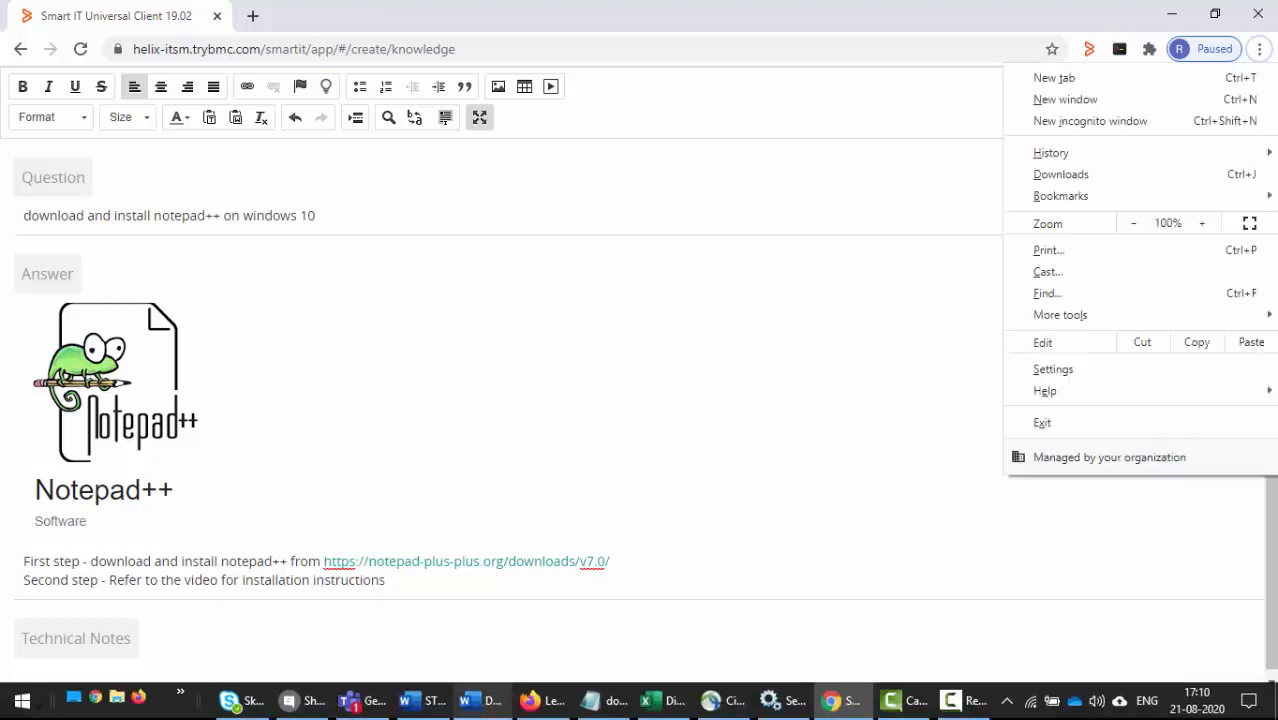
mouse_move(116, 706)
click(793, 606)
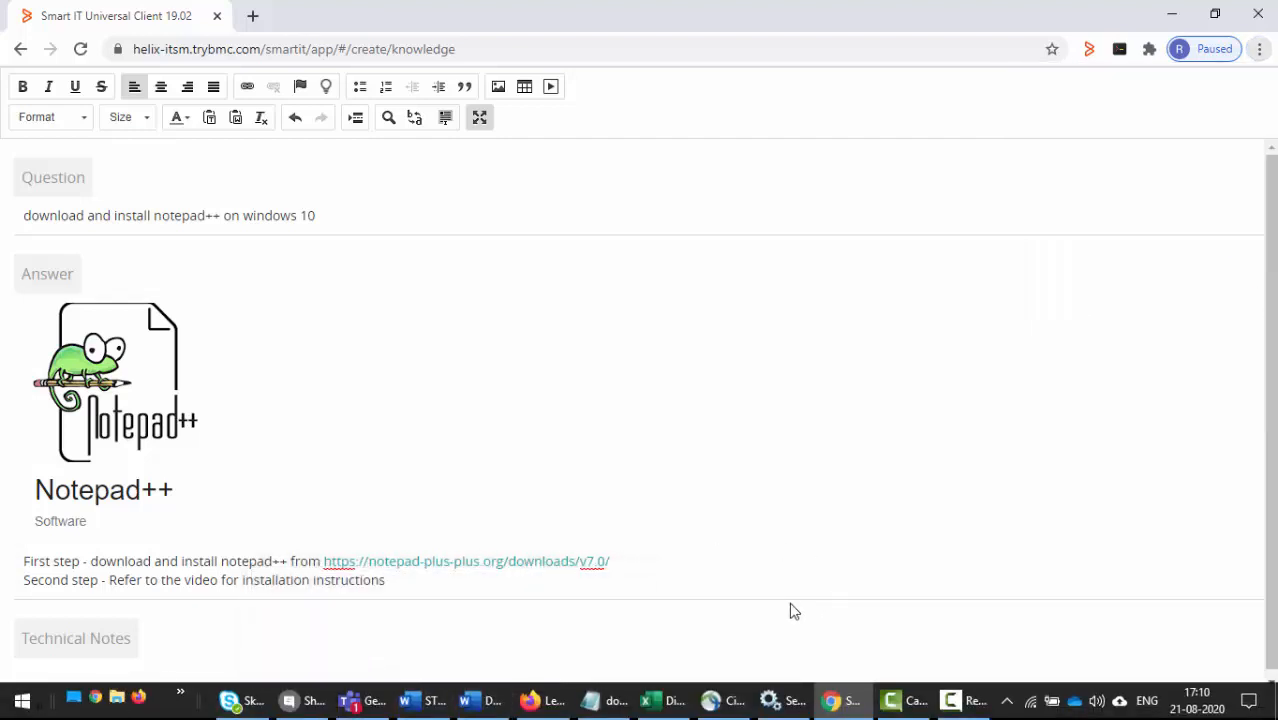
click(719, 590)
key(Return)
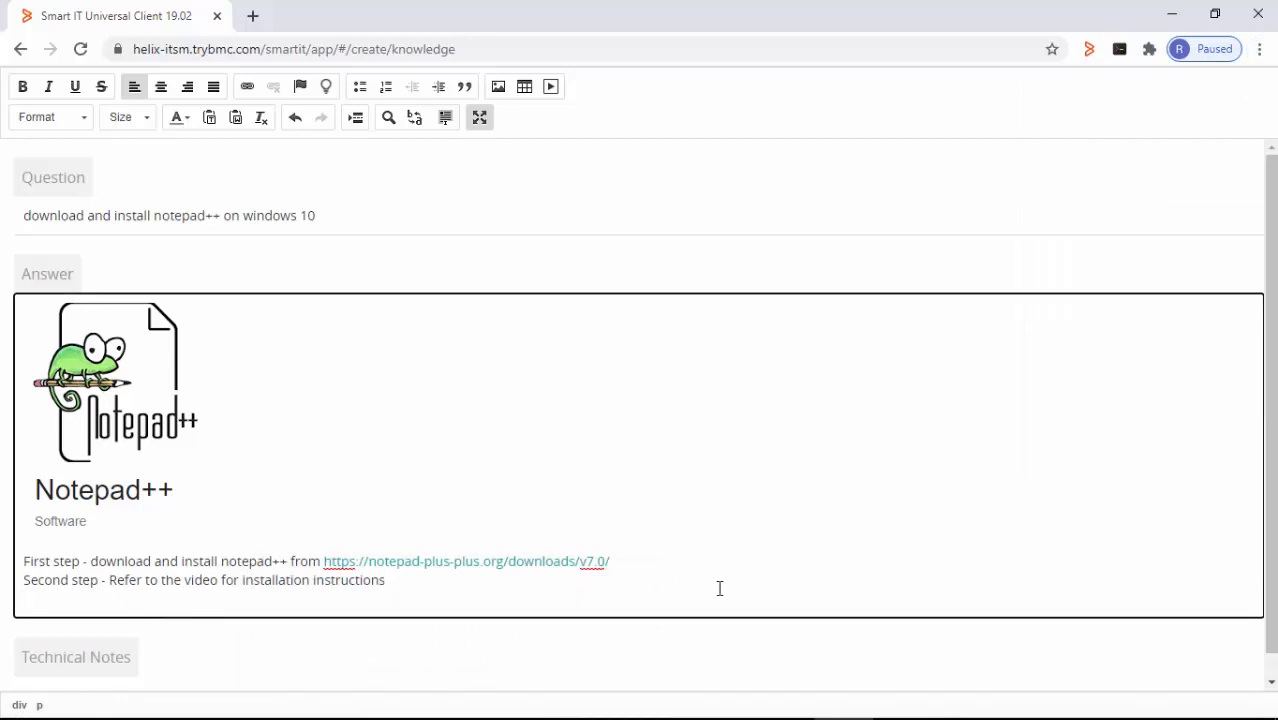
key(alt+Tab)
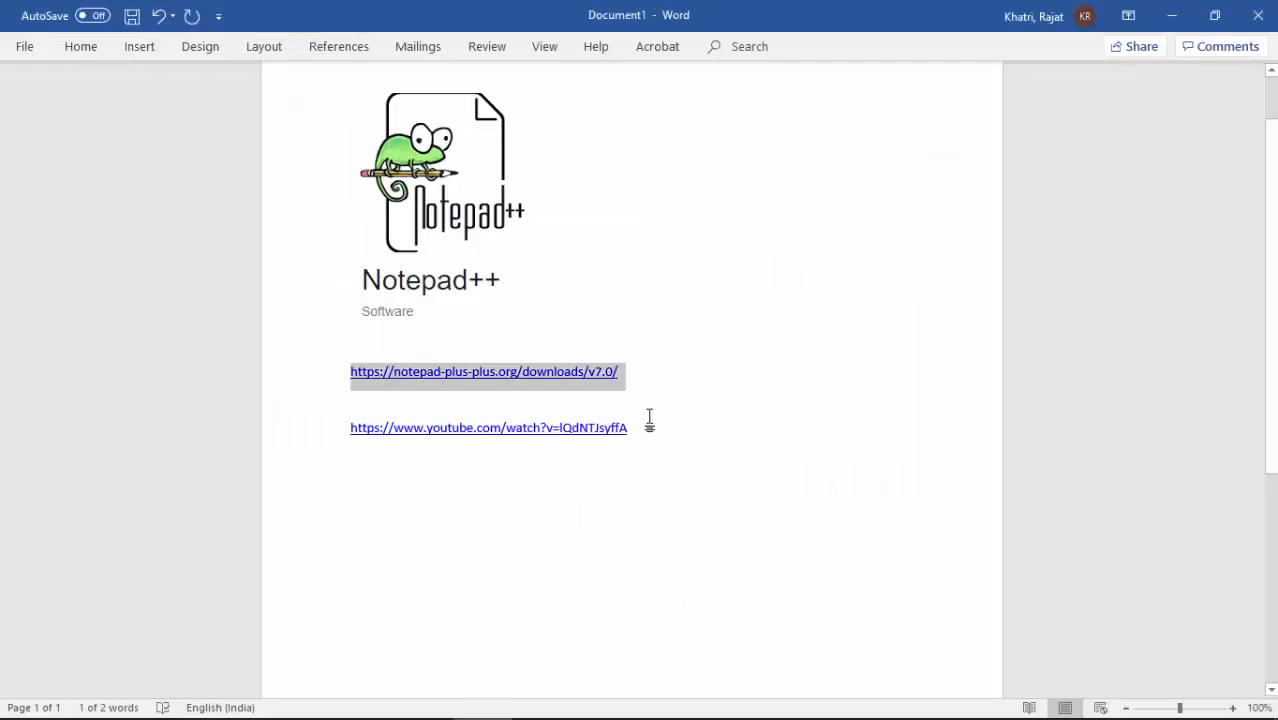
drag(645, 424, 349, 427)
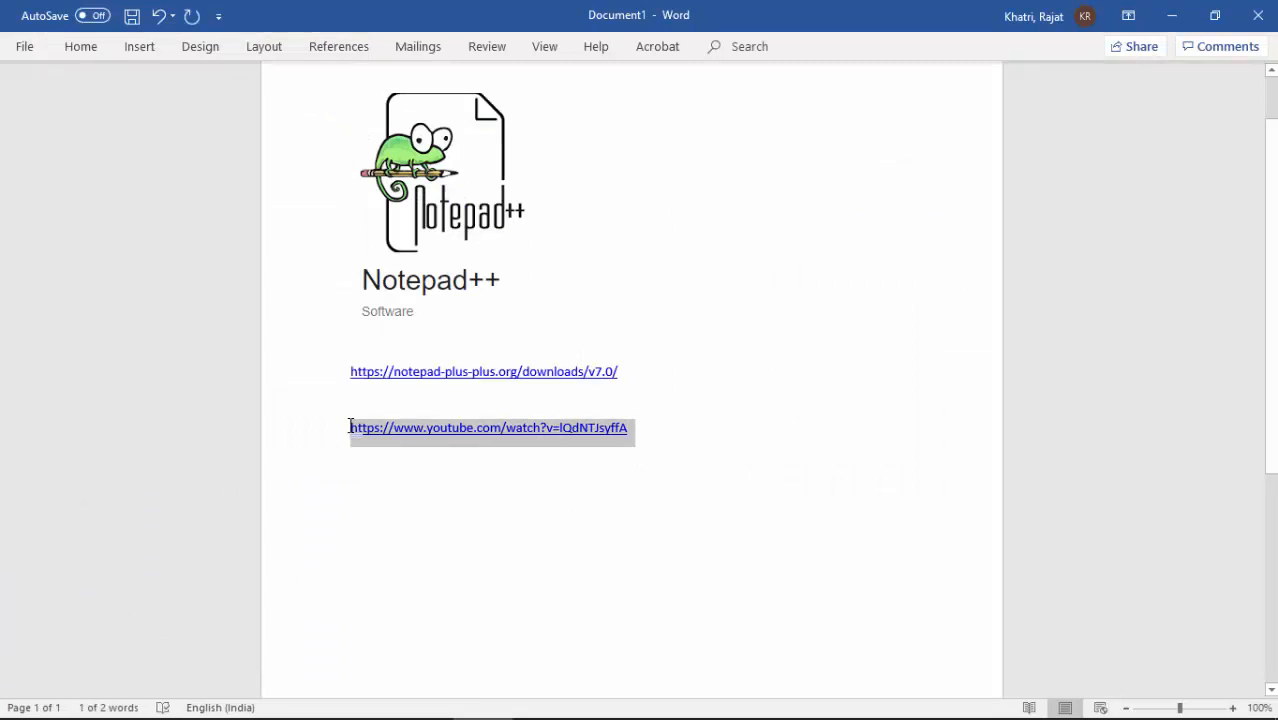
key(alt+Tab)
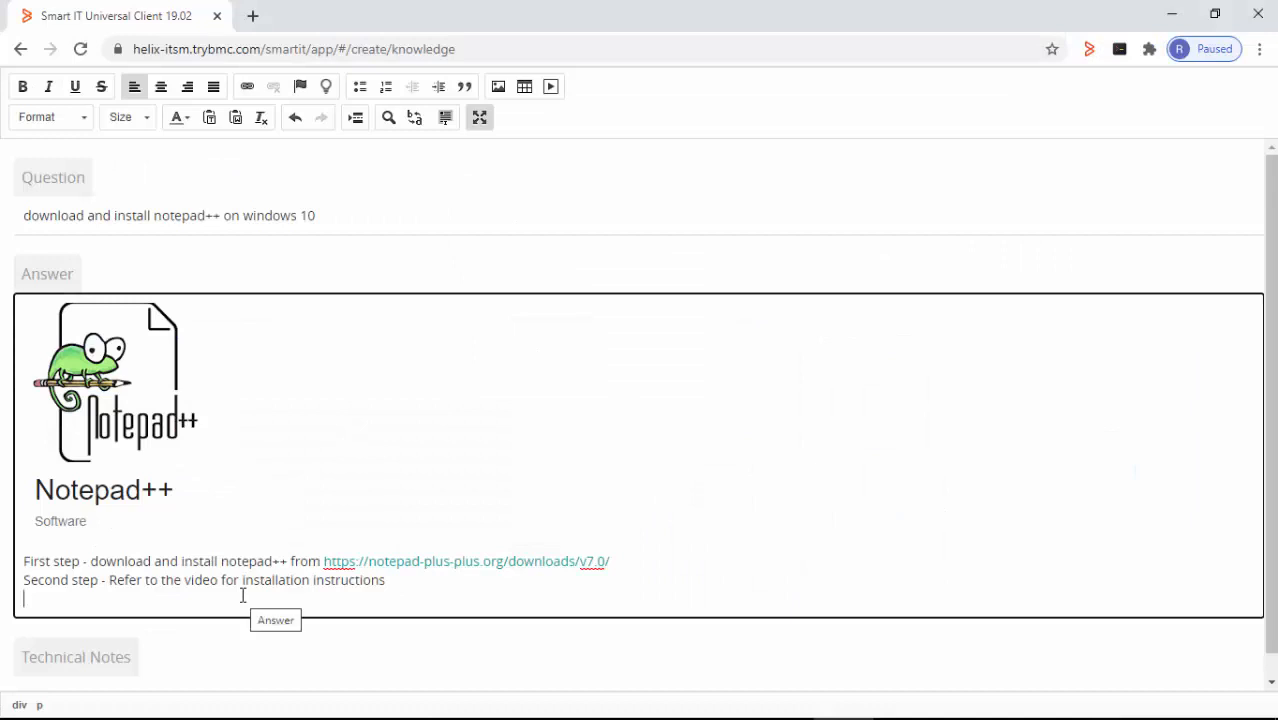
- Embed the YouTube video 'How To Download and Install Notepad++ For Windows 10' from the pasted URL
click(551, 88)
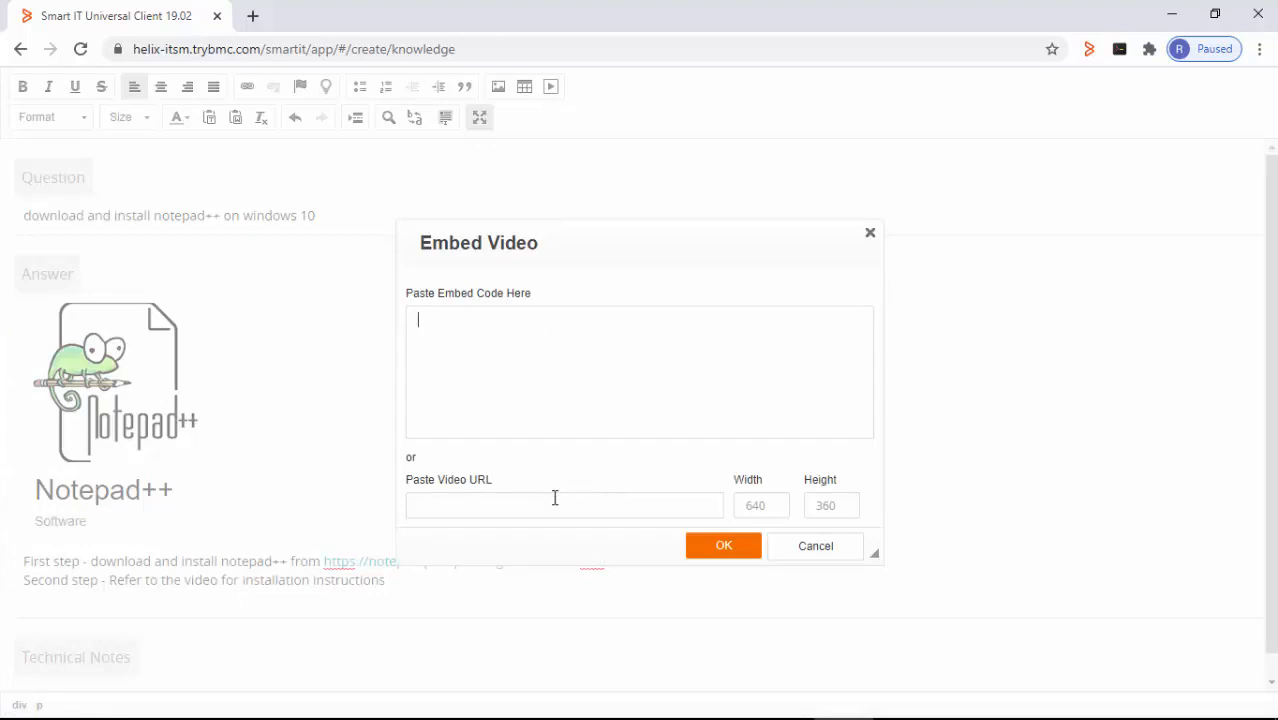
click(475, 505)
text(https://www.youtube.com/watch?v=IQdNTjsyffA)
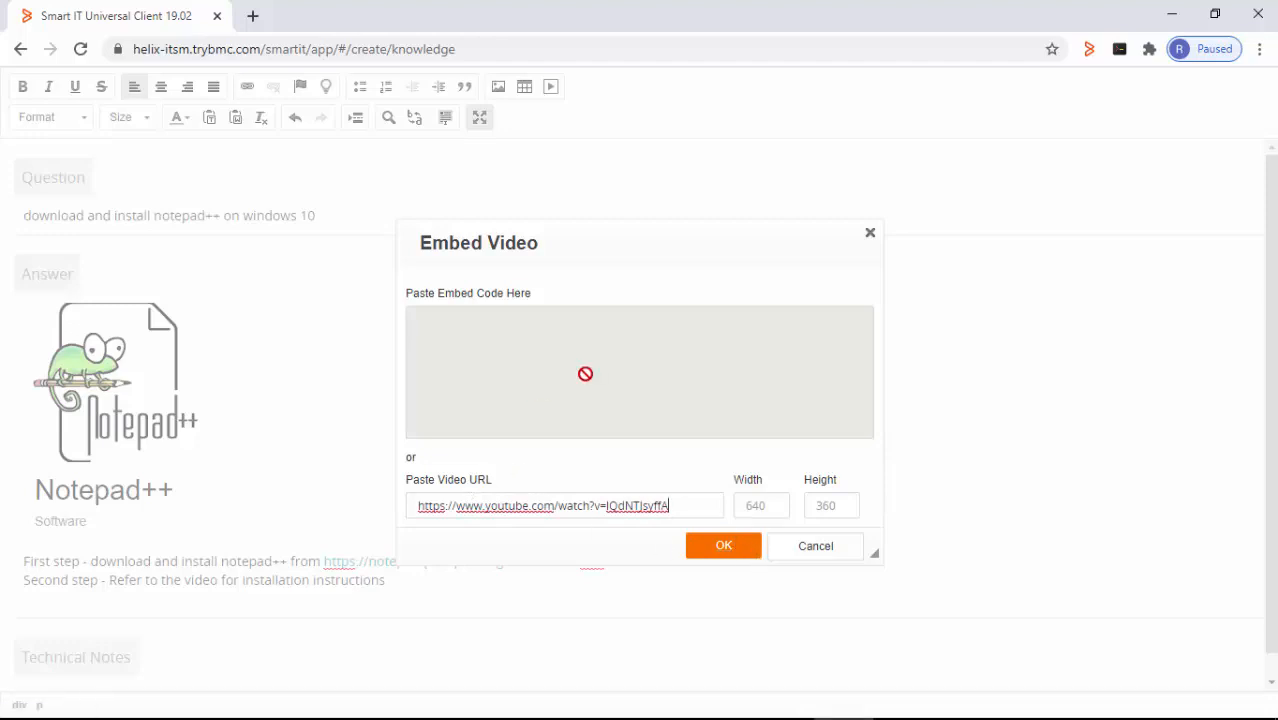
click(723, 547)
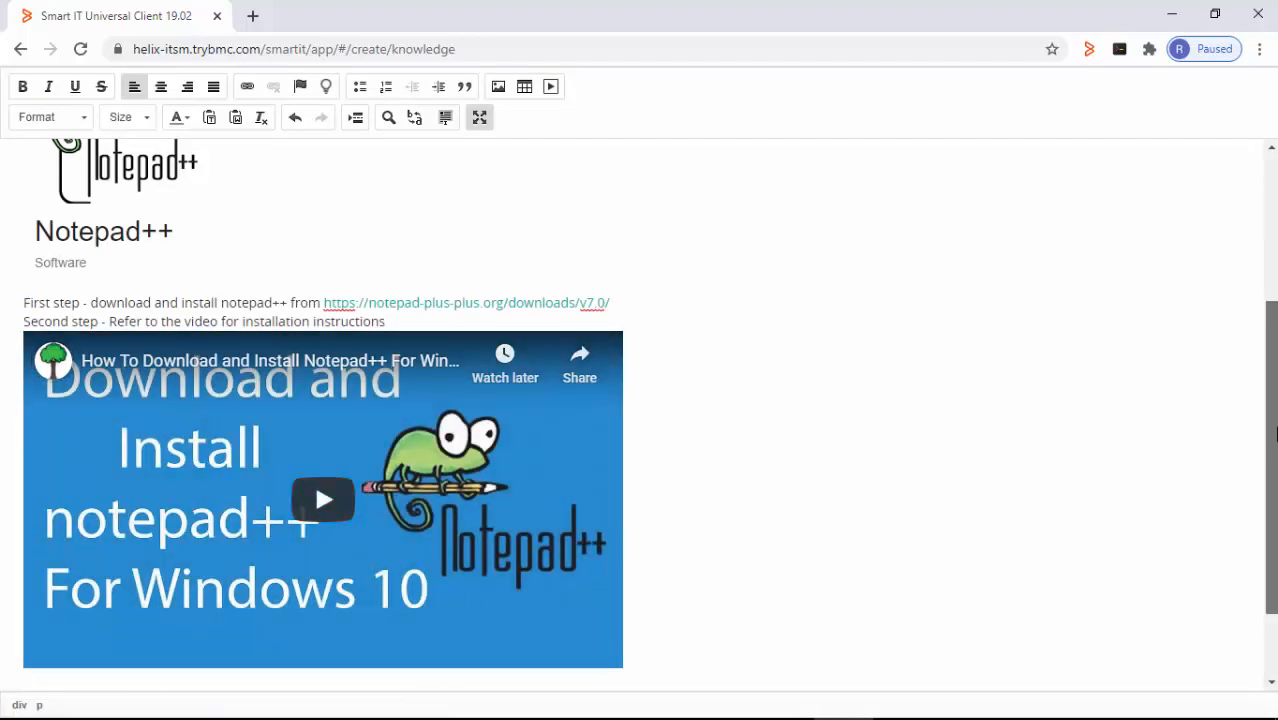
drag(1273, 424, 1264, 251)
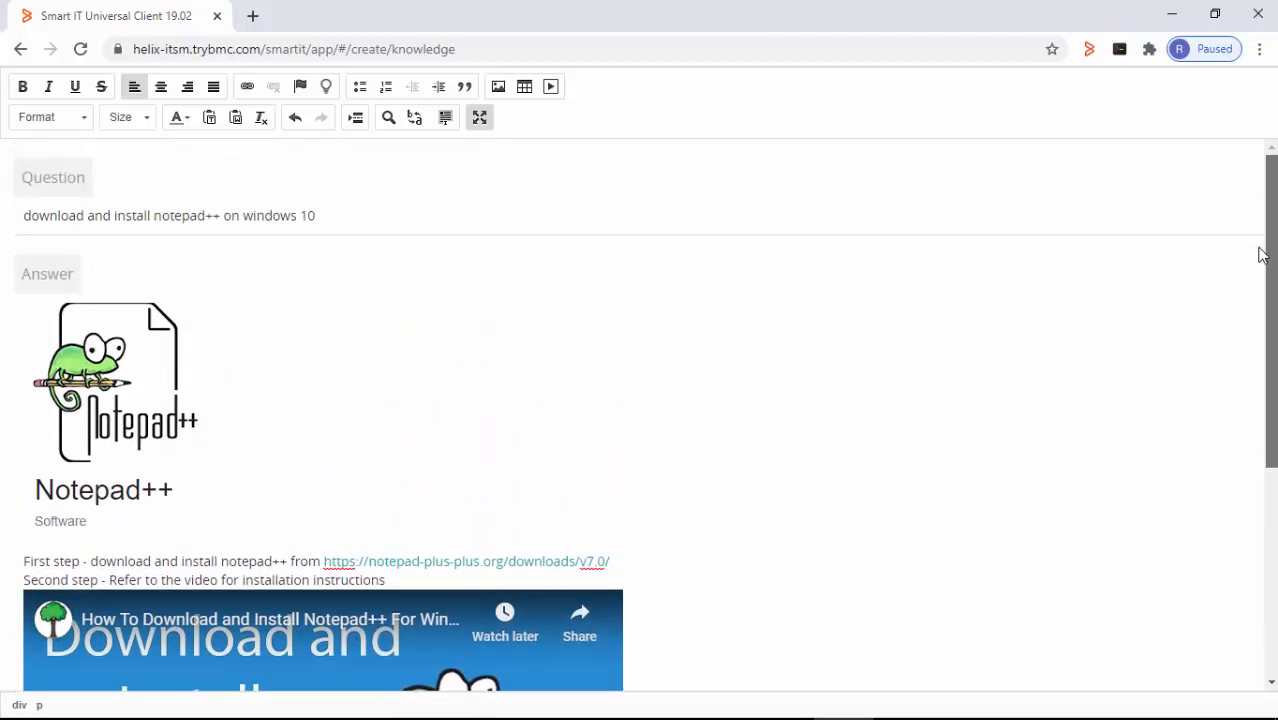
- Leave full-screen editing and set the article's Visibility to Everyone
click(479, 117)
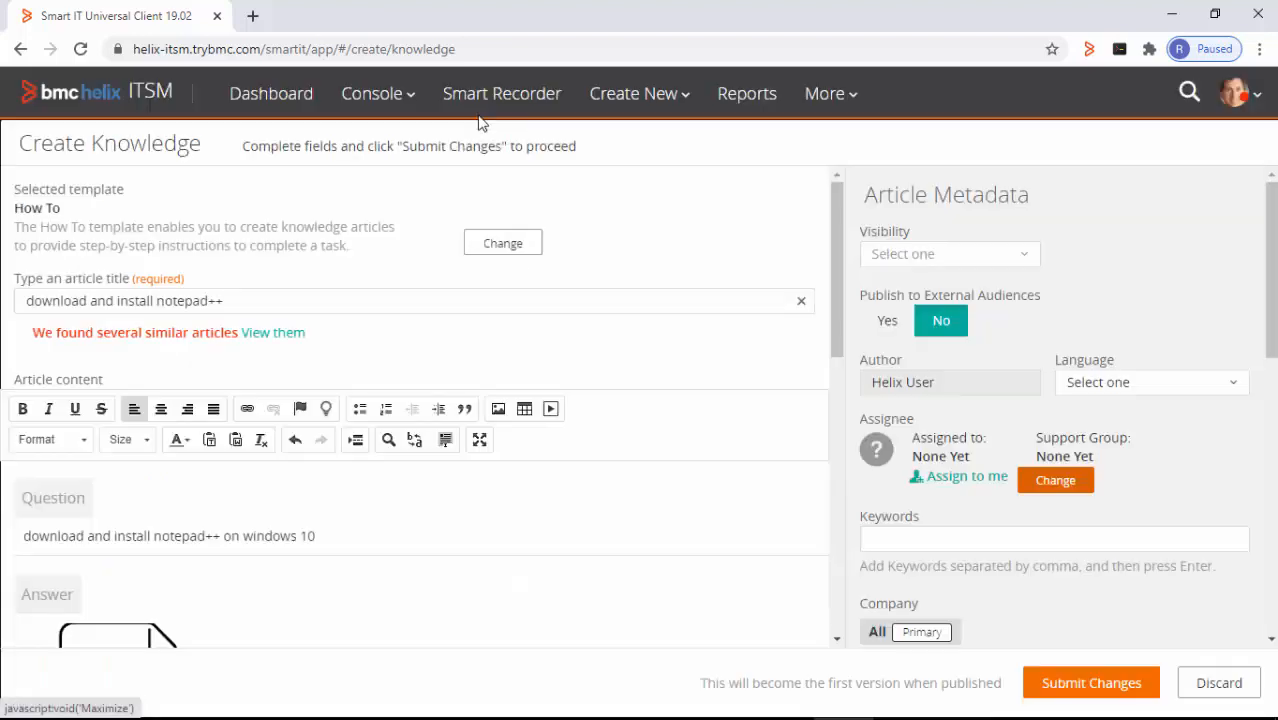
drag(834, 328, 810, 305)
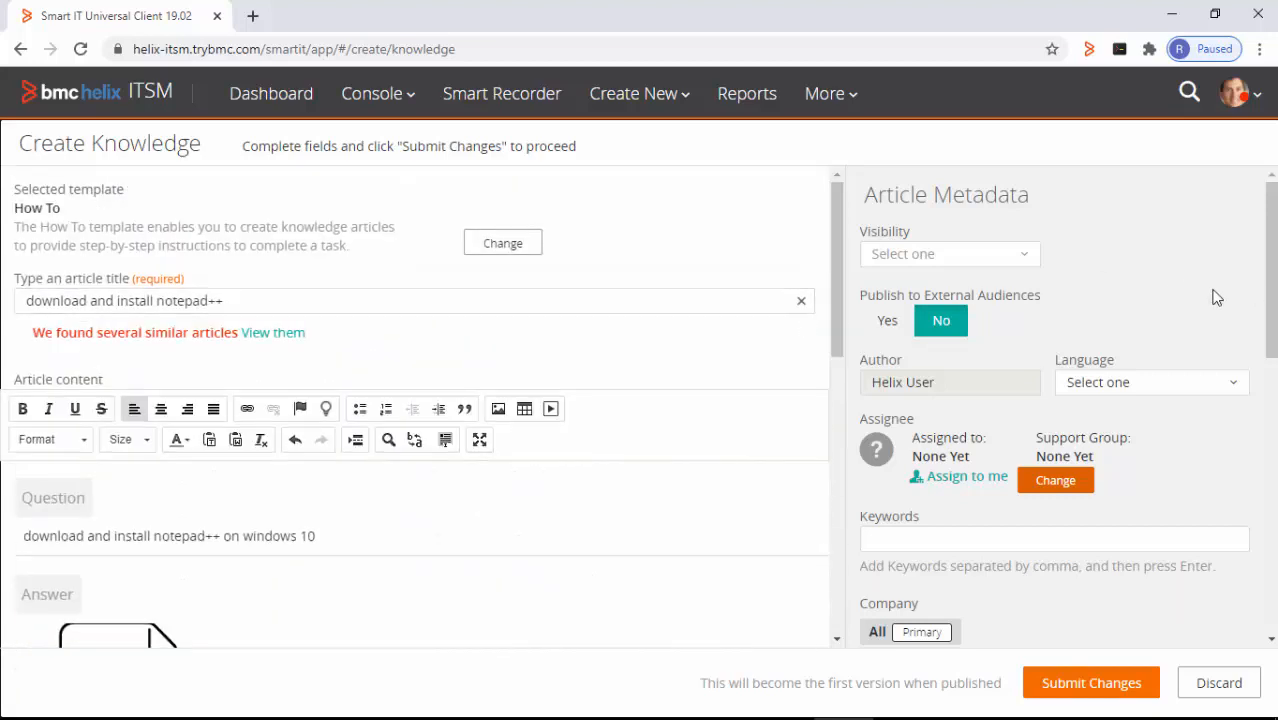
click(1019, 256)
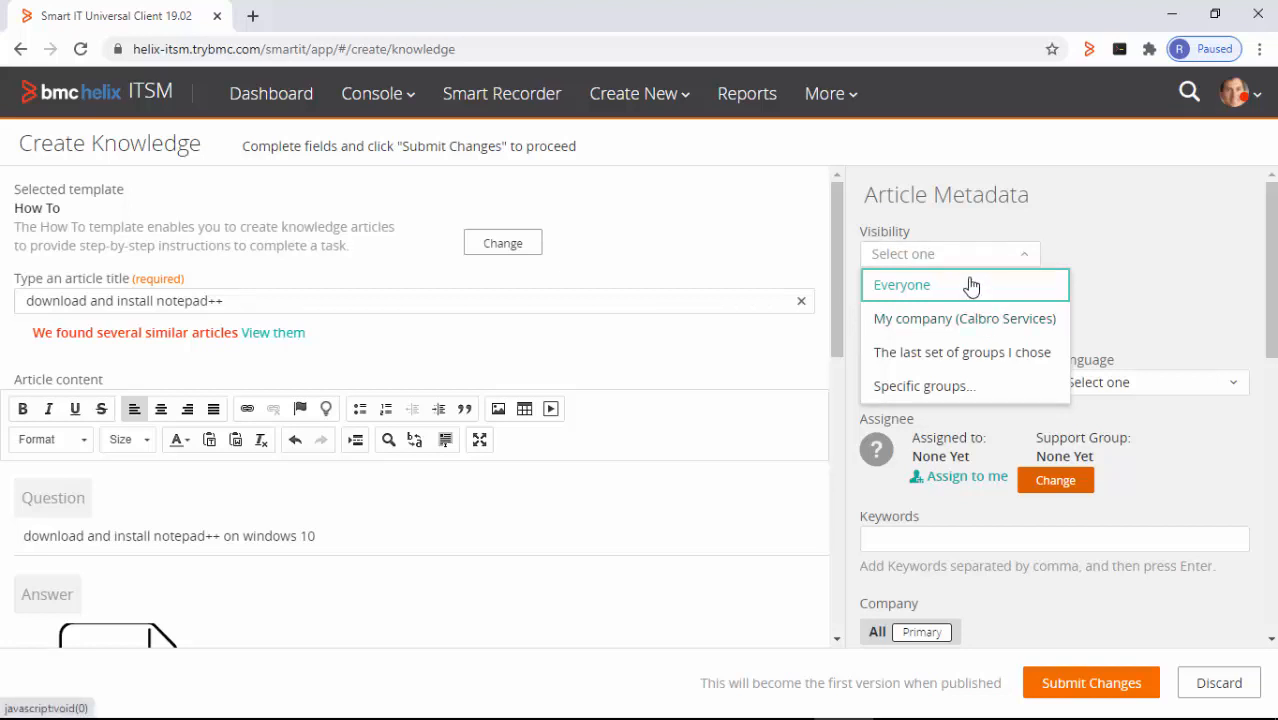
click(970, 285)
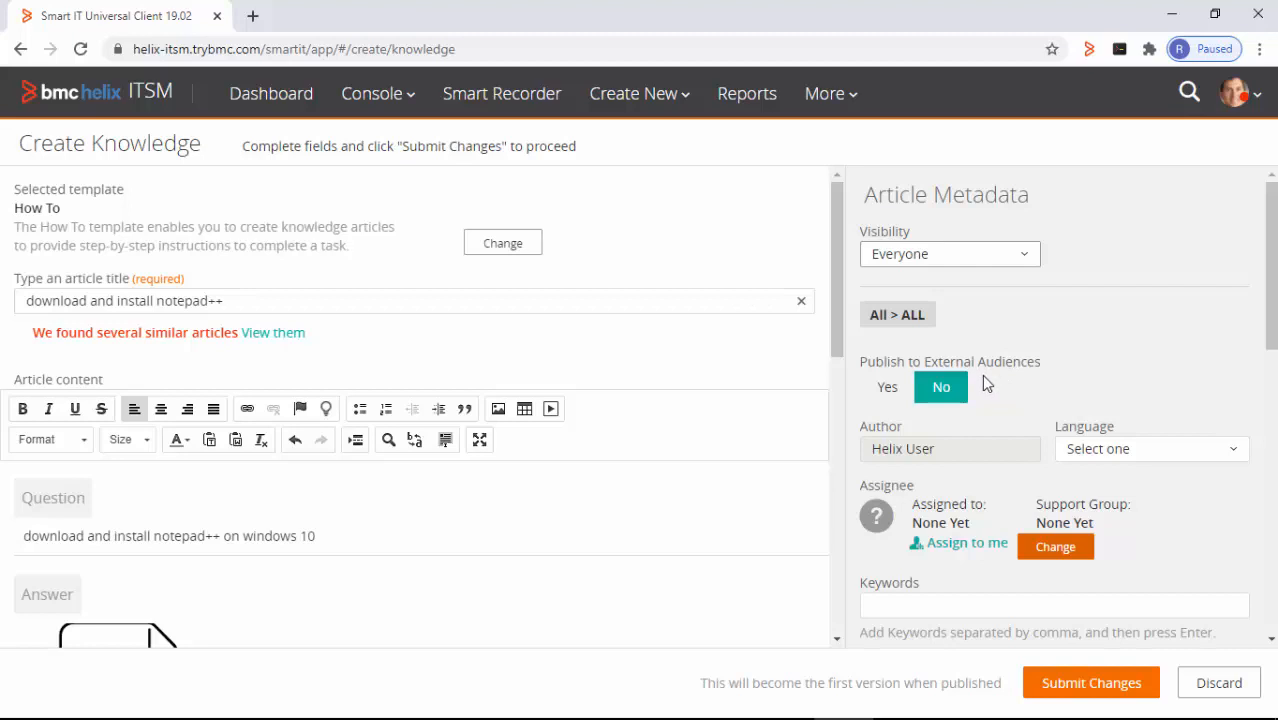
- Allow publishing to external audiences and set the article language to English
click(887, 387)
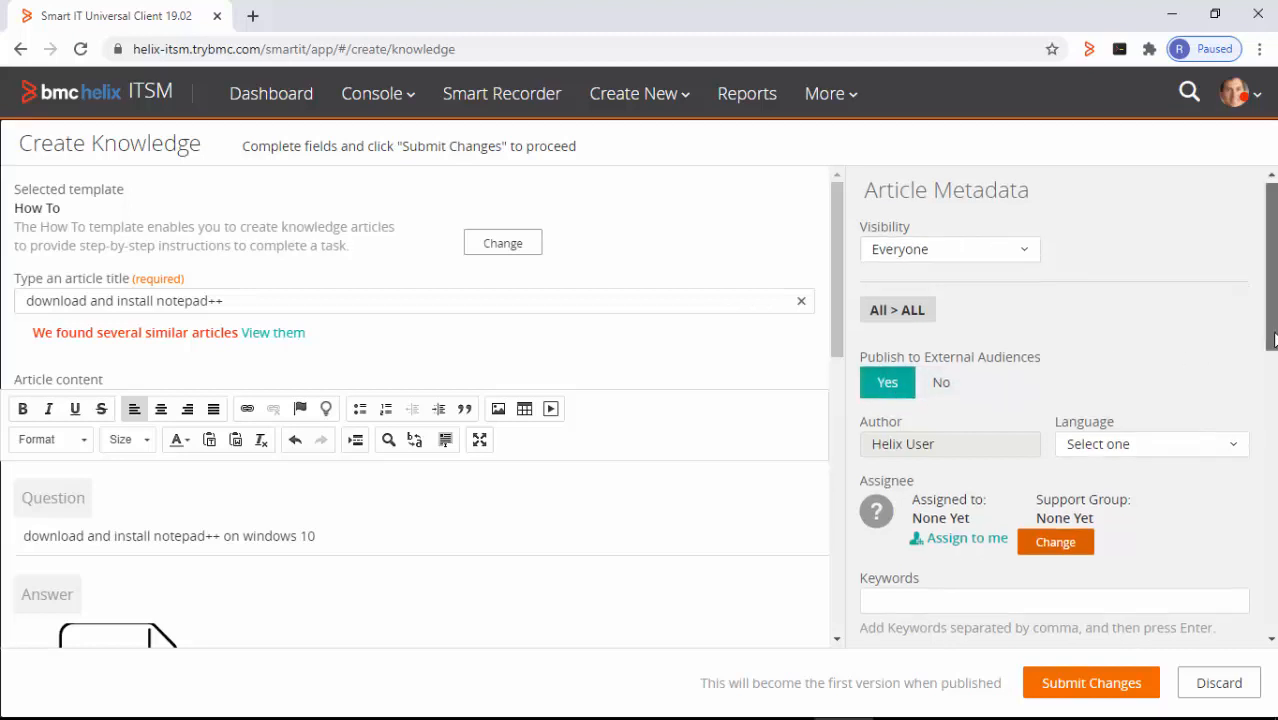
scroll(1266, 360, down, 2)
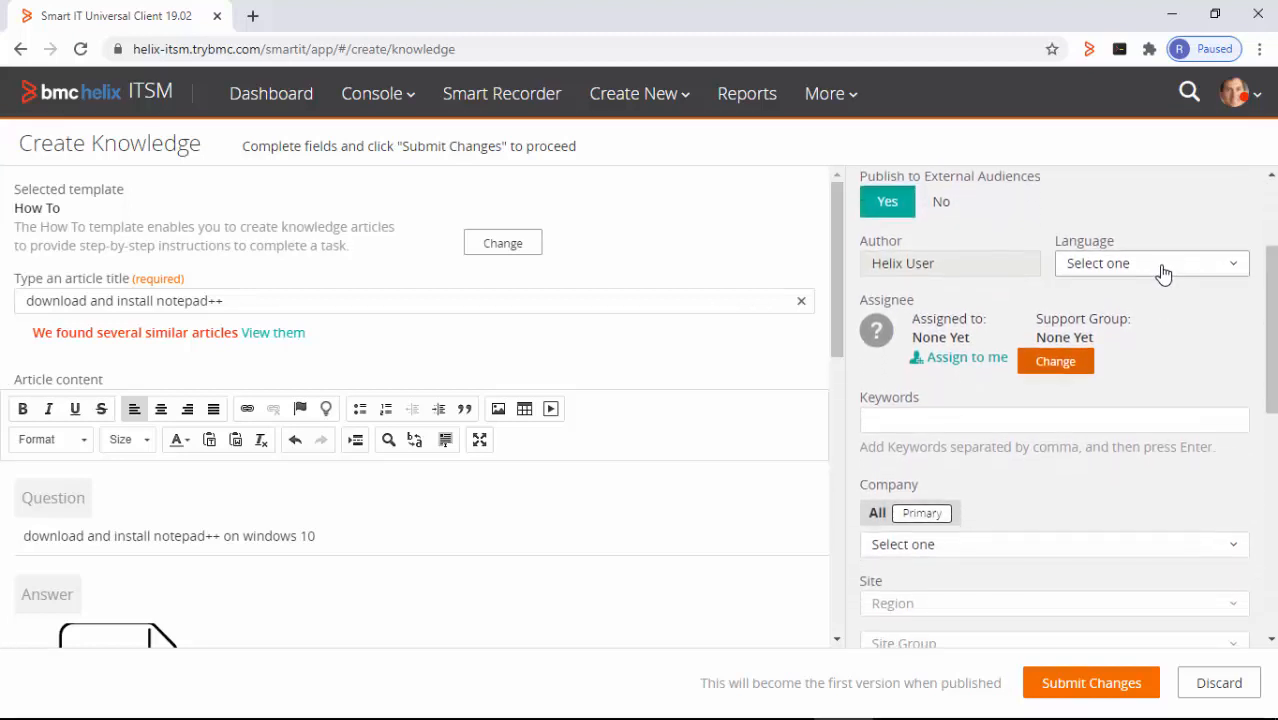
click(1162, 272)
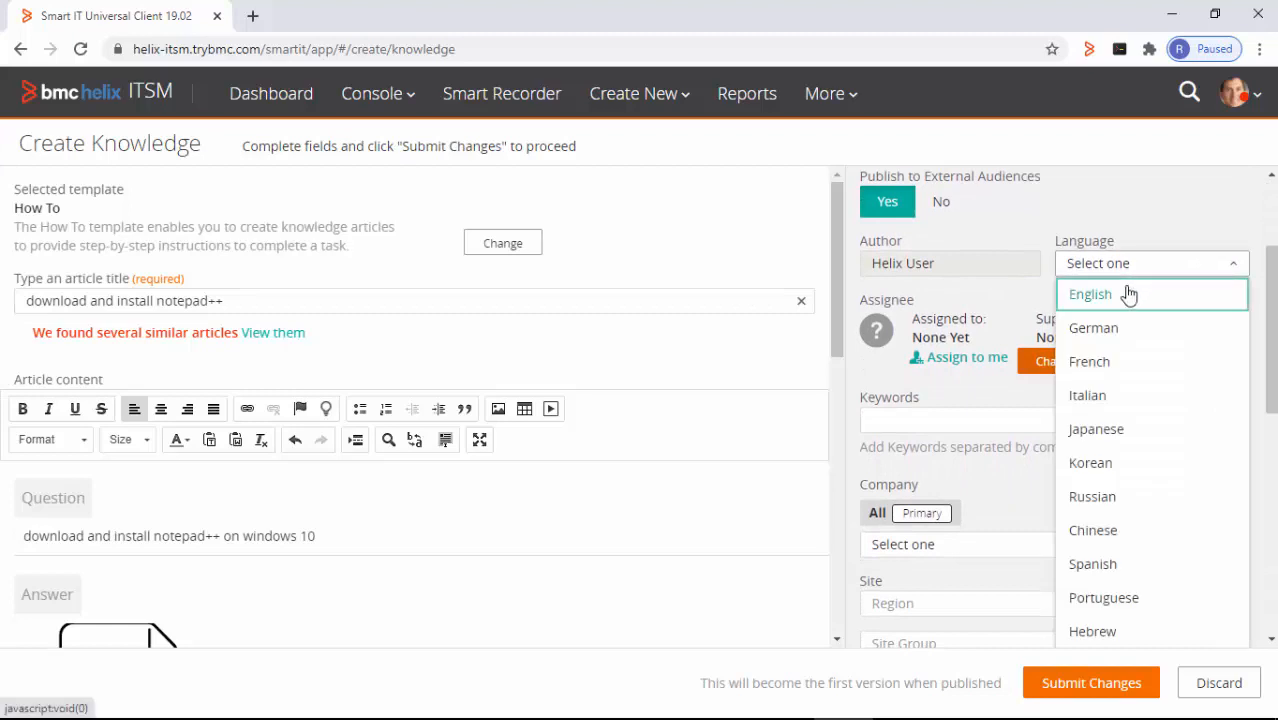
click(1132, 292)
- Add the keywords 'notepad++, windows10' to the article
click(912, 427)
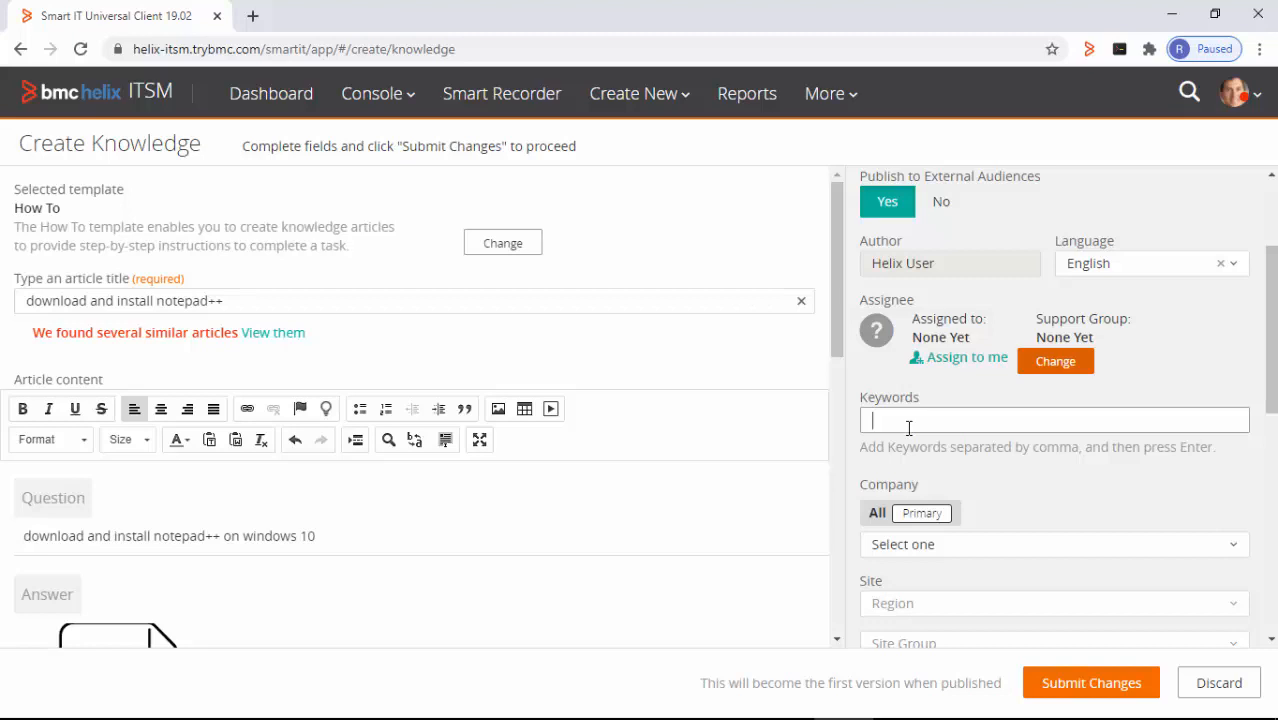
text(notepad++, windows10)
click(937, 420)
text(,)
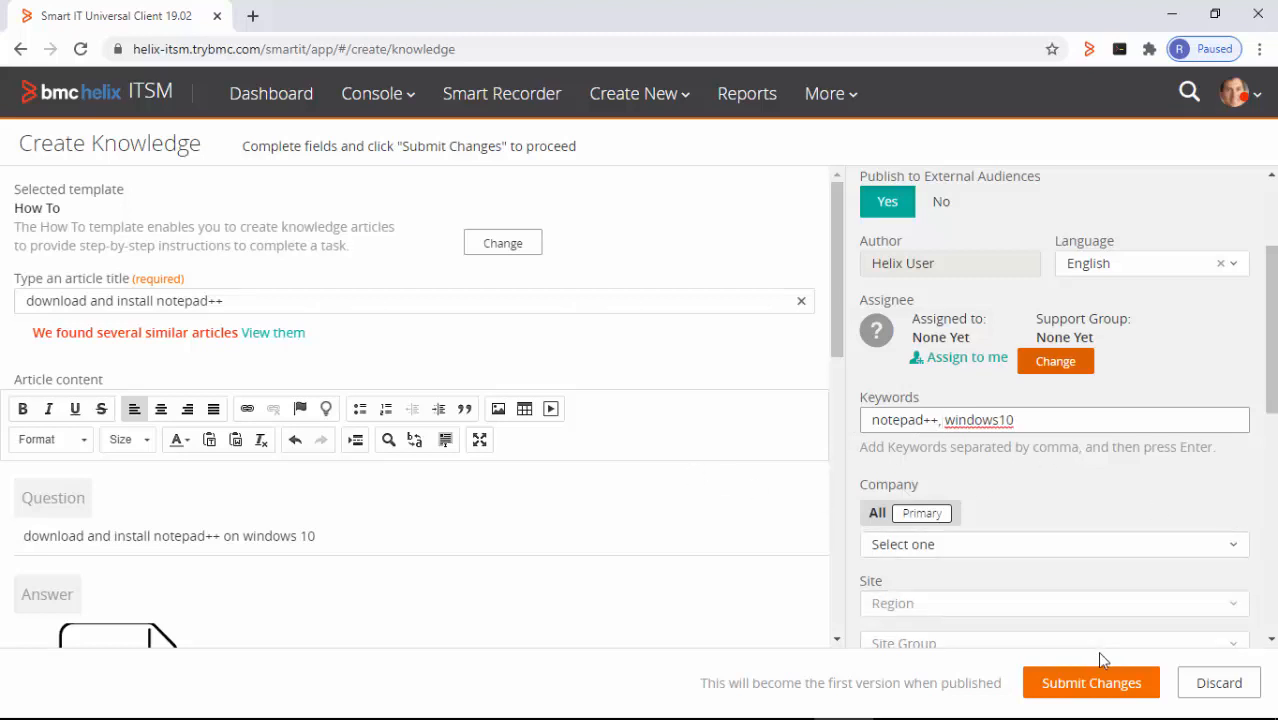
drag(1272, 377, 1262, 492)
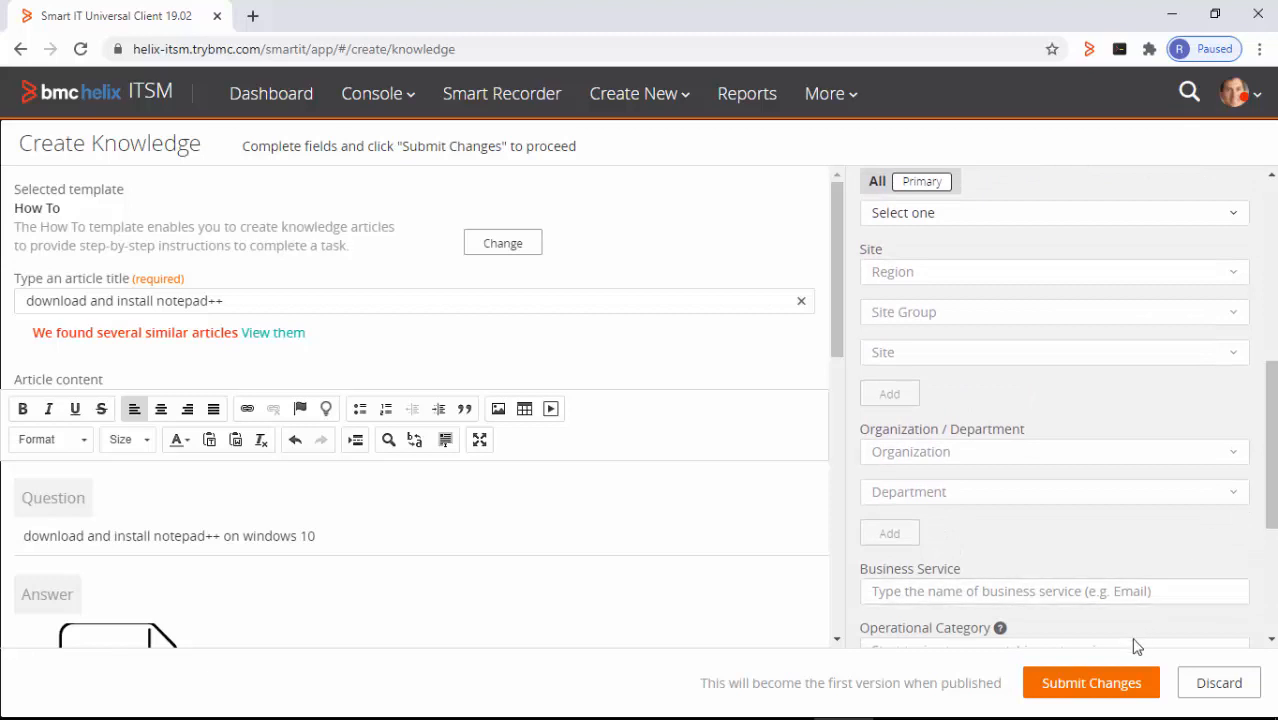
- Submit the article, then change its status to Draft with the note 'KA ready for reference'
click(1070, 690)
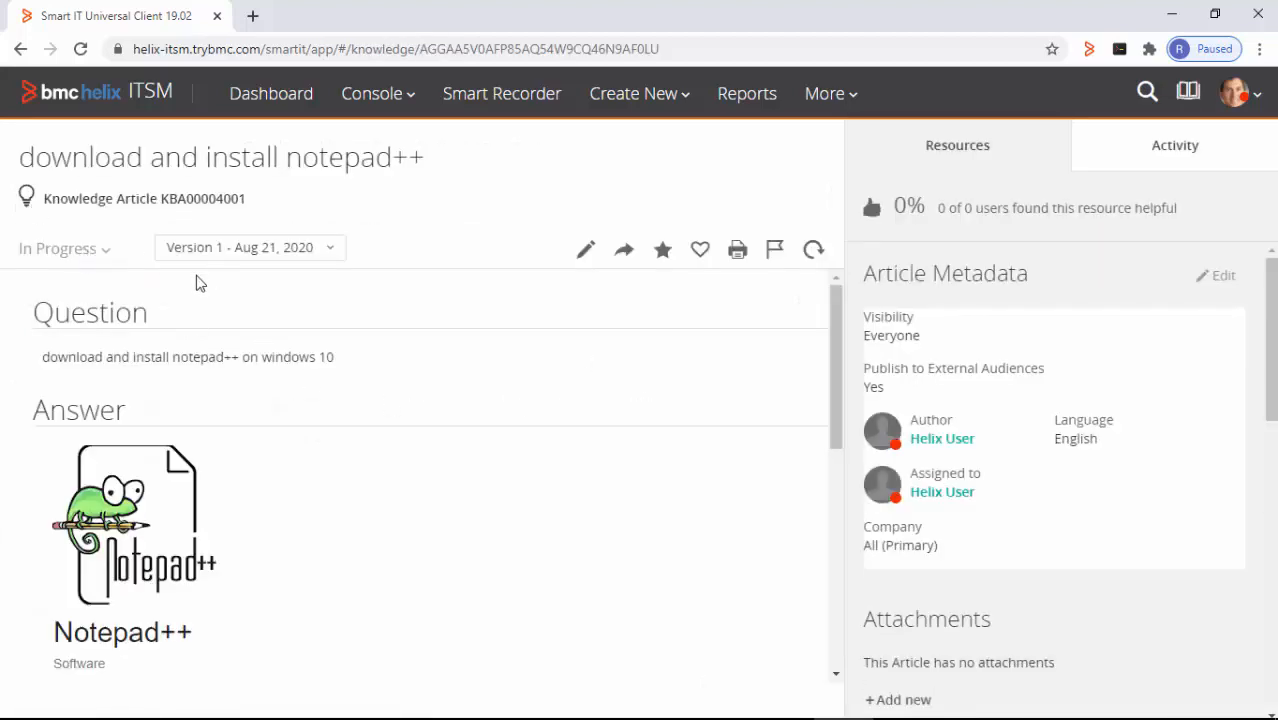
click(106, 252)
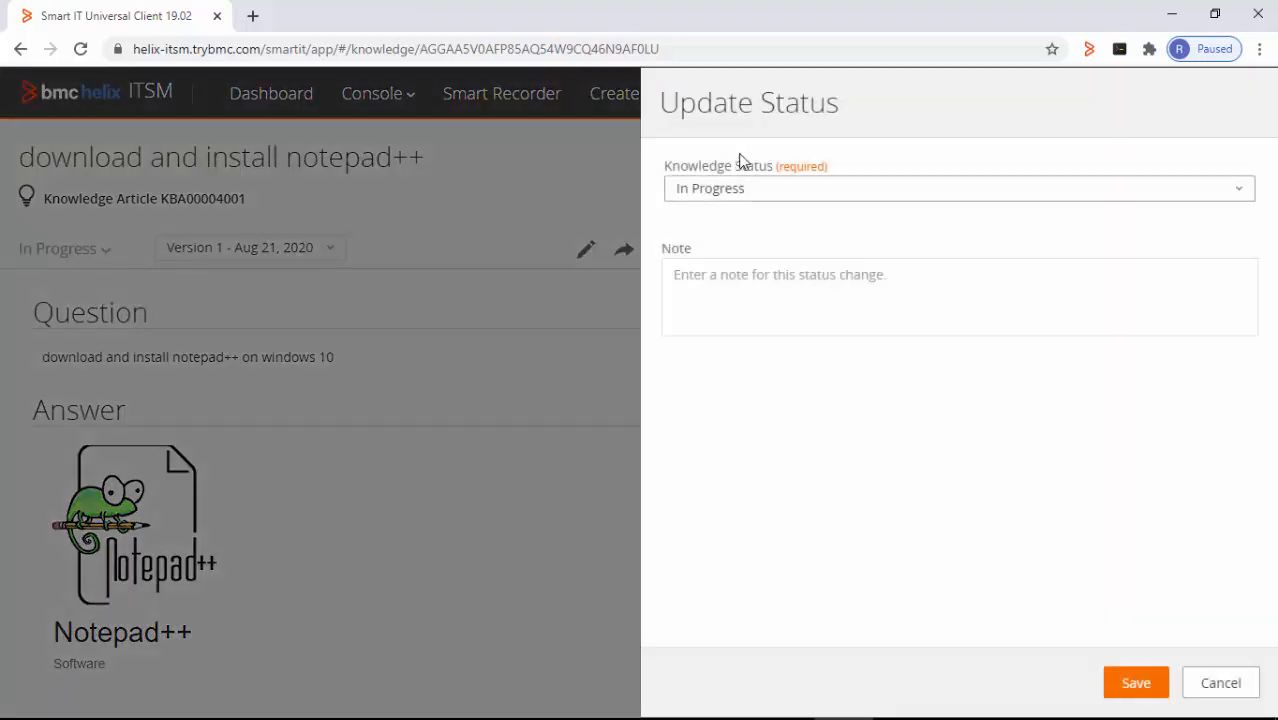
click(759, 190)
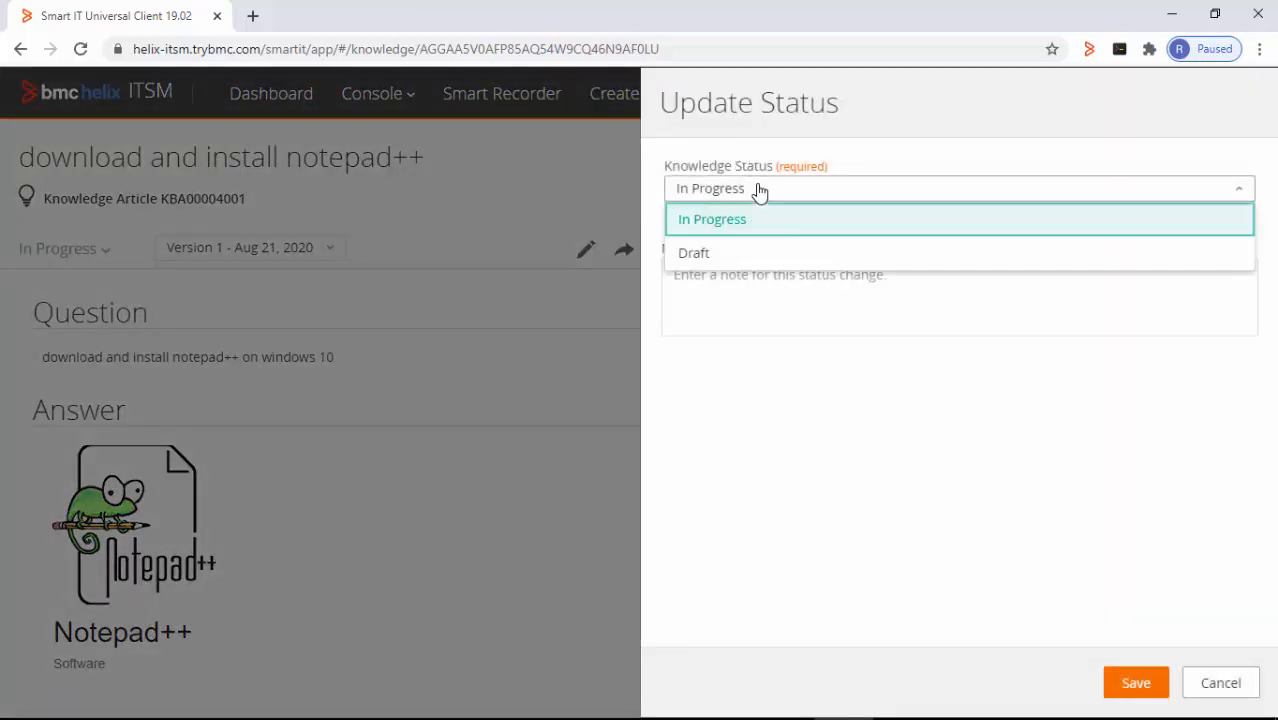
click(717, 254)
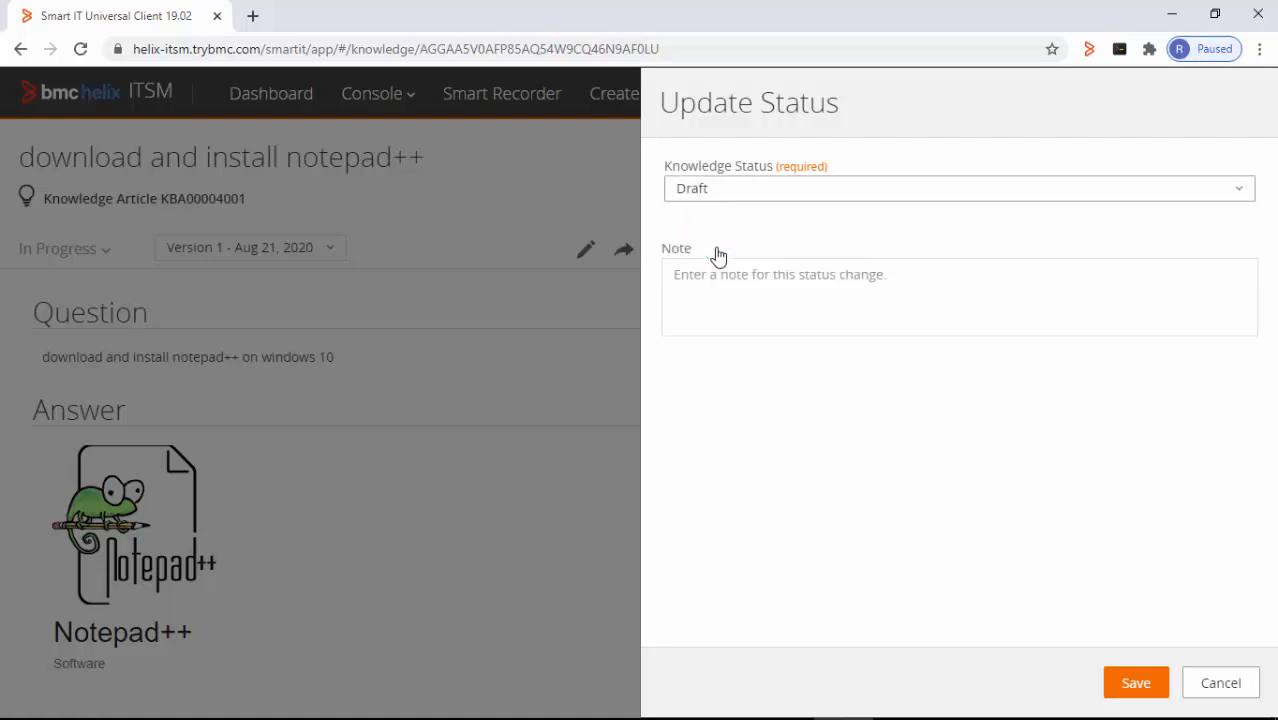
click(792, 292)
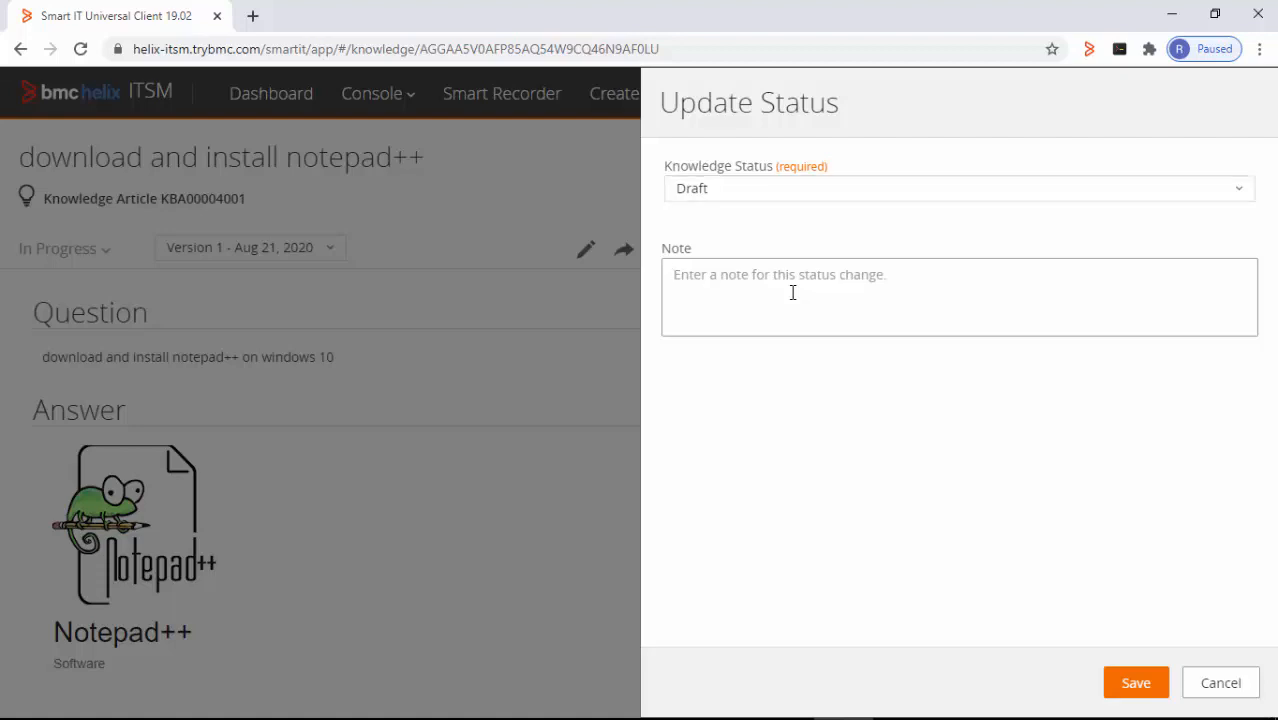
text(KA read)
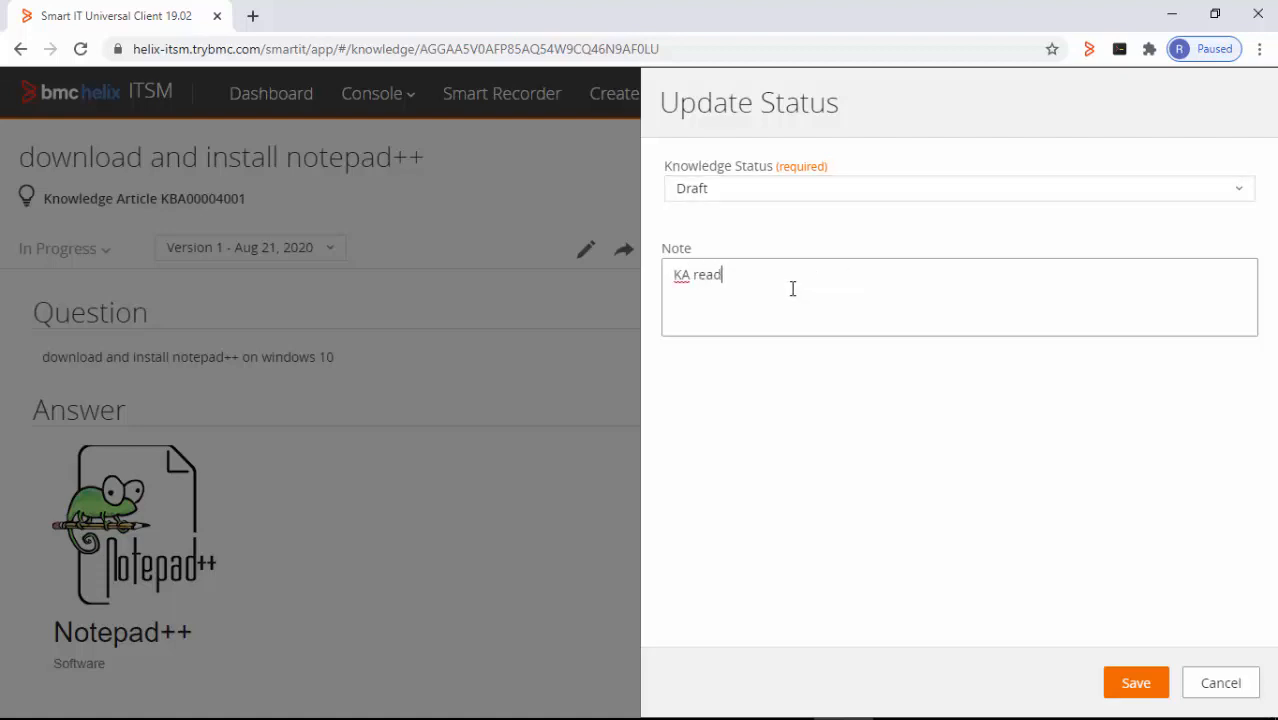
text(y for reference)
click(1120, 680)
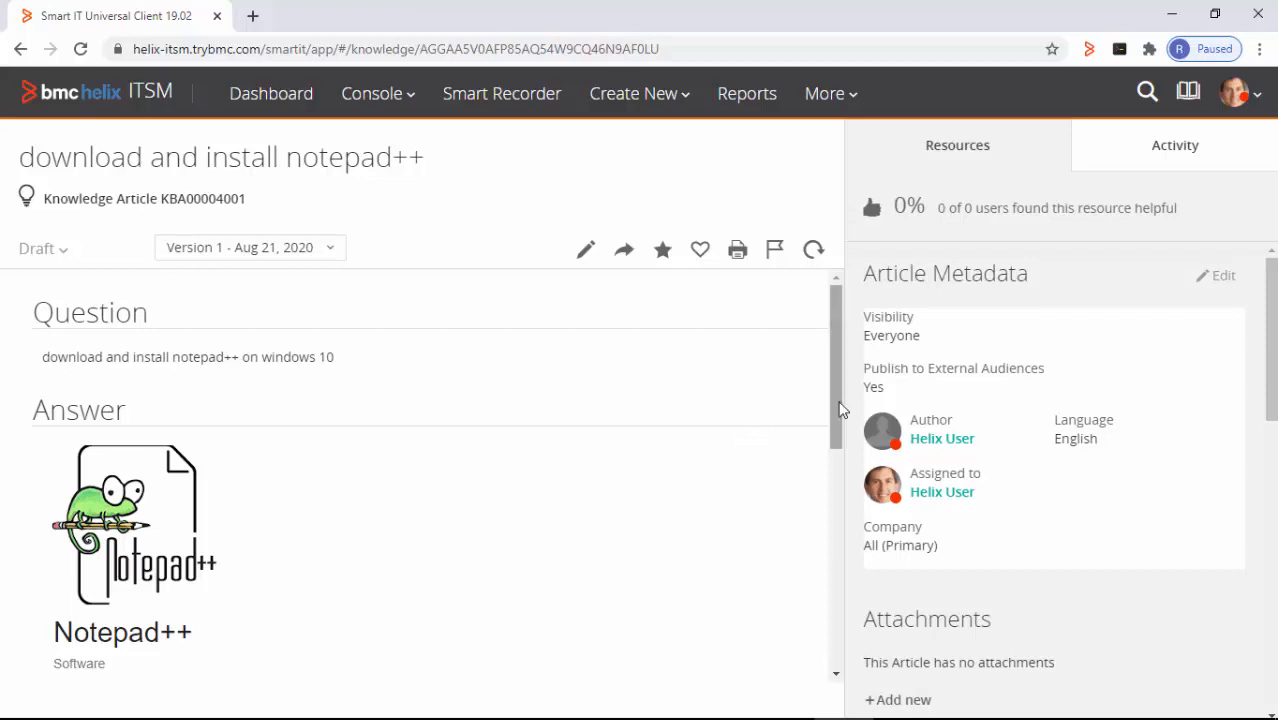
mouse_move(840, 410)
mouse_down()
mouse_move(840, 480)
mouse_move(834, 428)
mouse_up()
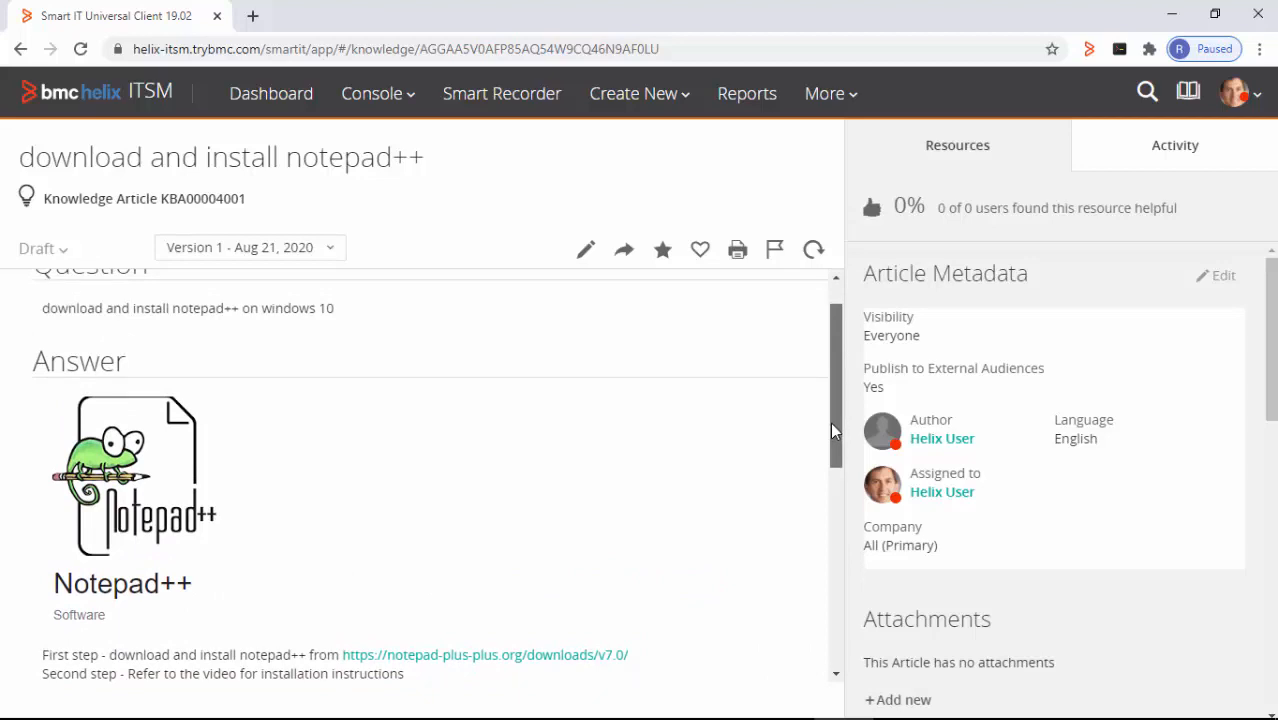
drag(831, 423, 836, 394)
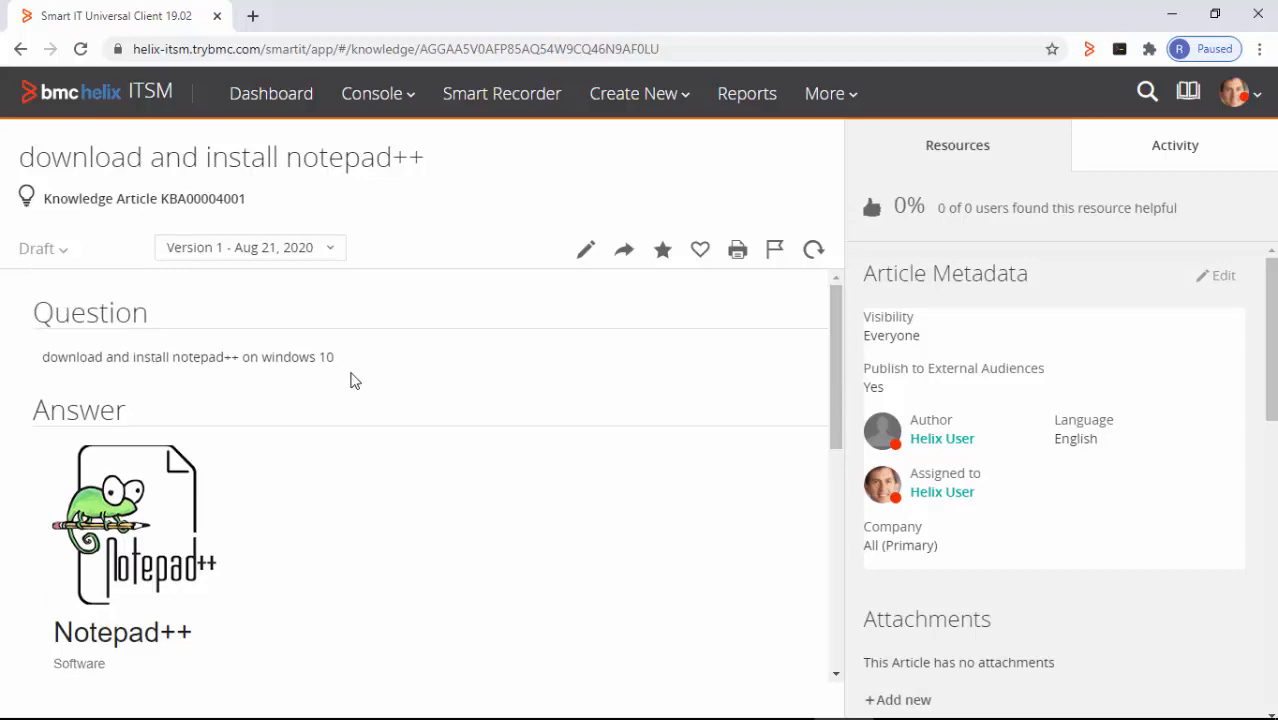
click(62, 258)
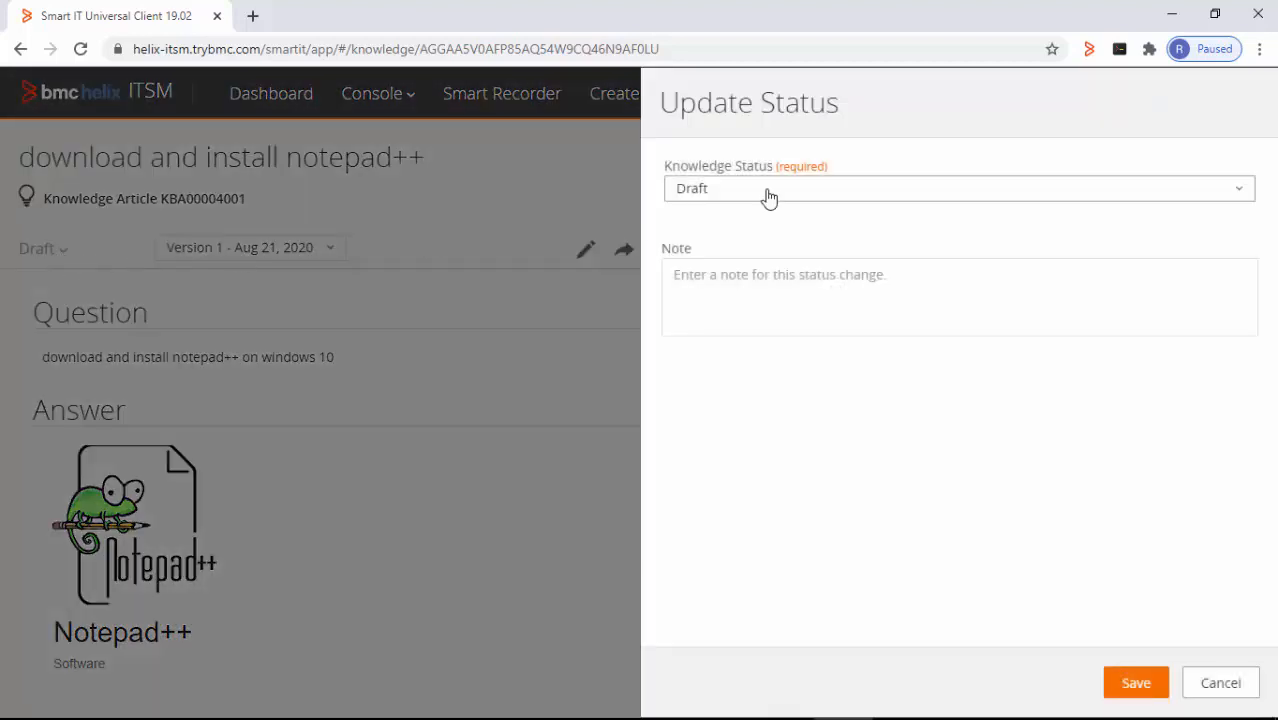
click(768, 197)
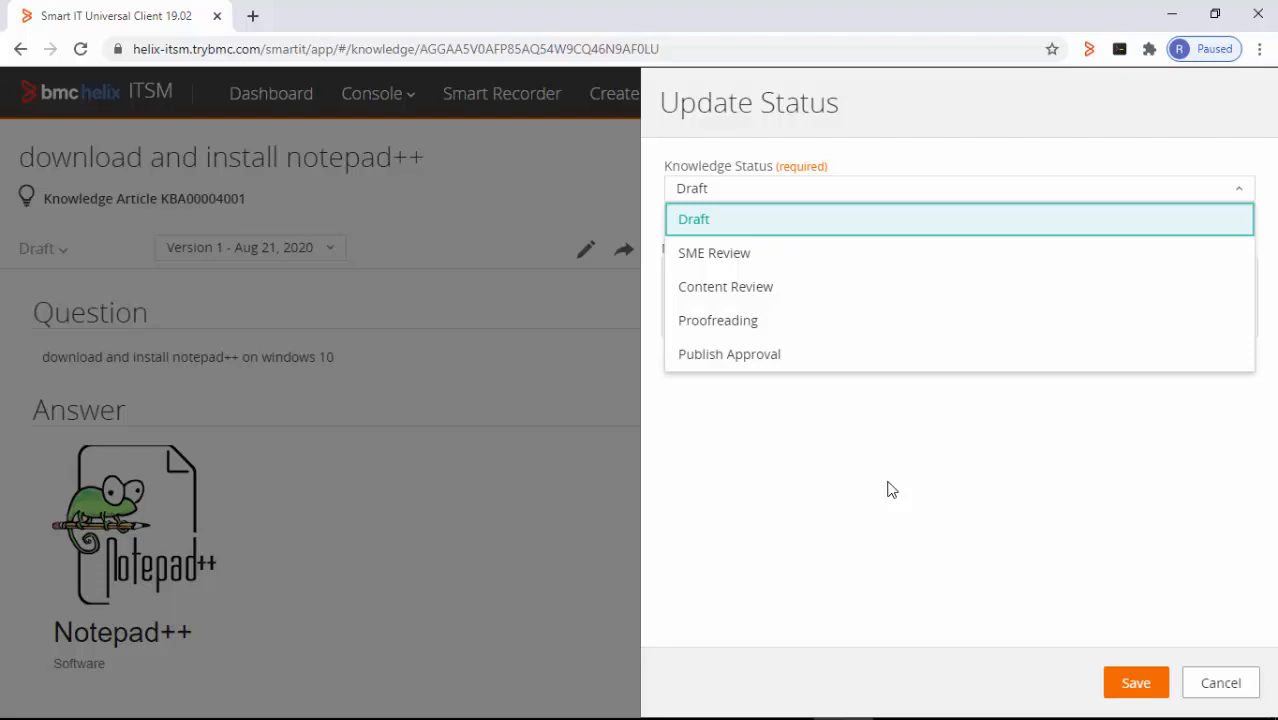
click(1141, 686)
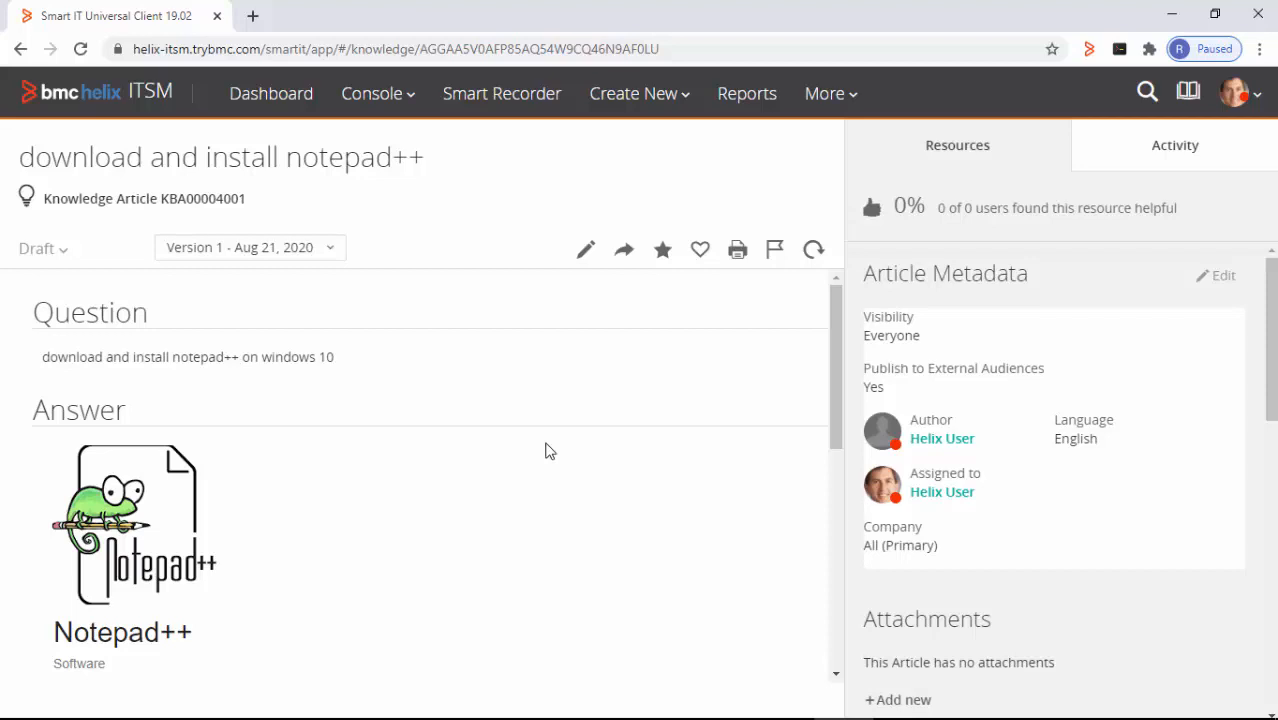
- Go to More > Knowledge, view the AQI assessment configuration, and return to My knowledge team
click(830, 102)
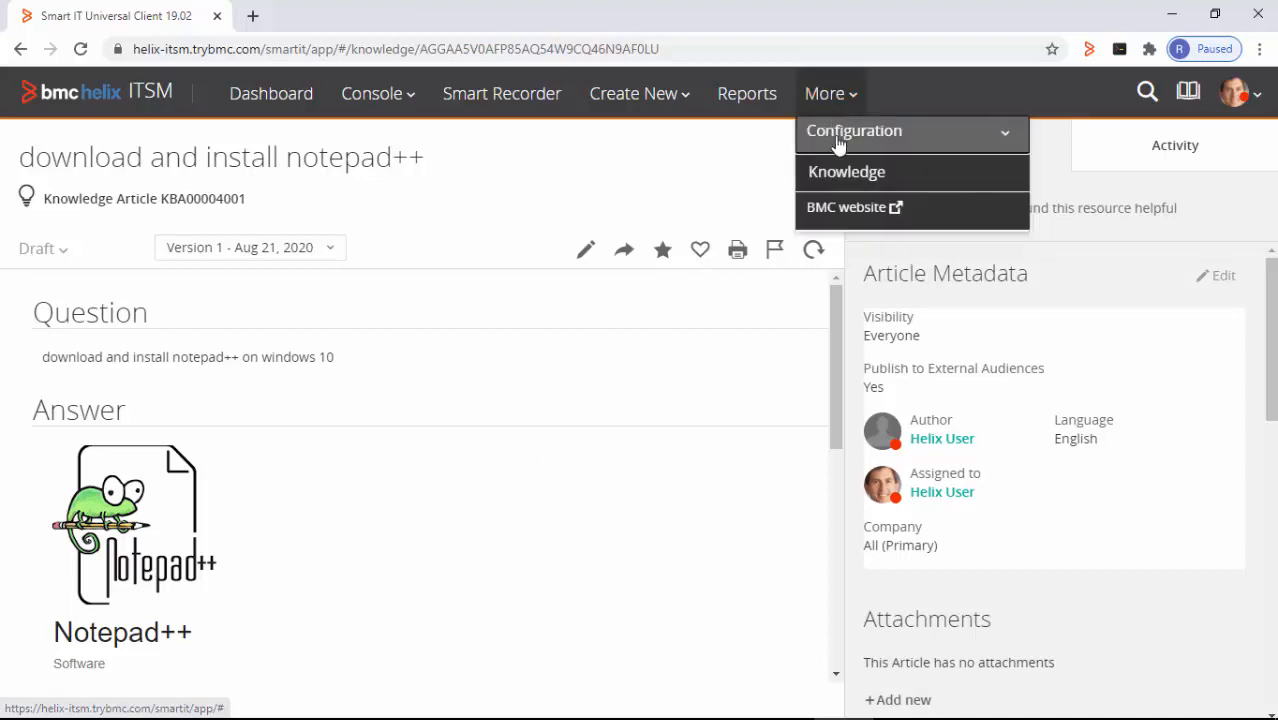
click(840, 176)
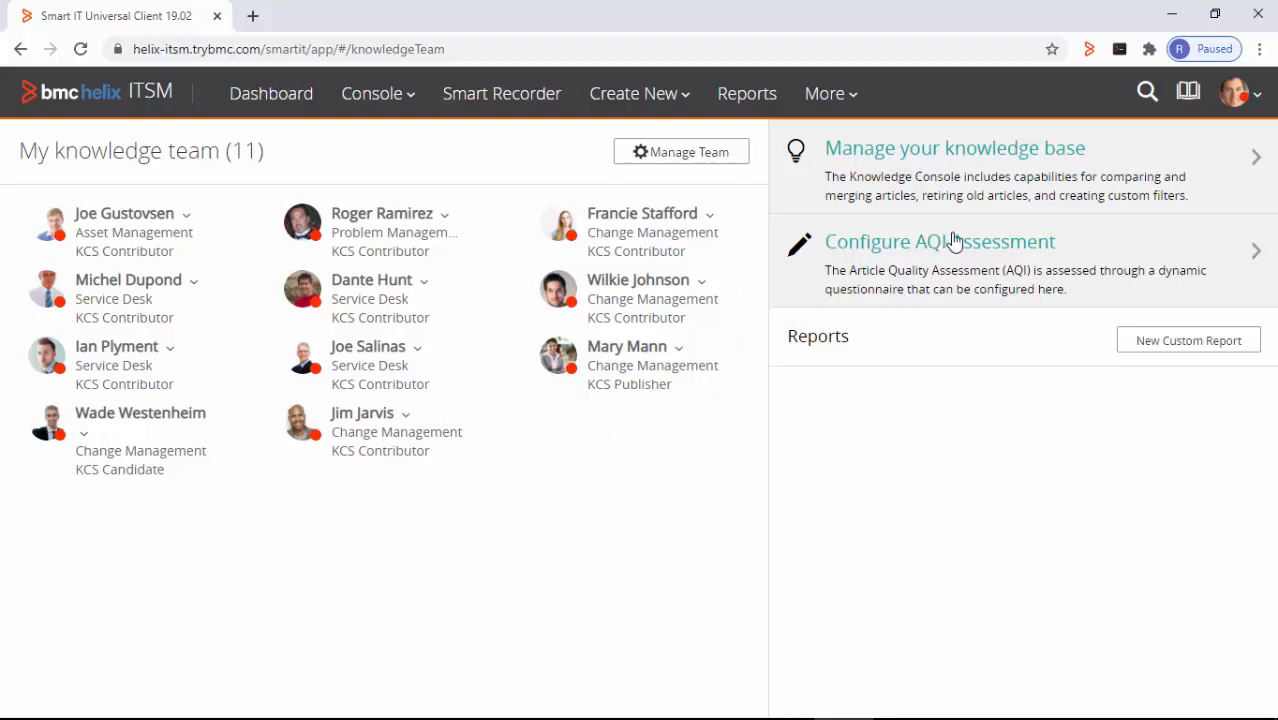
click(1025, 266)
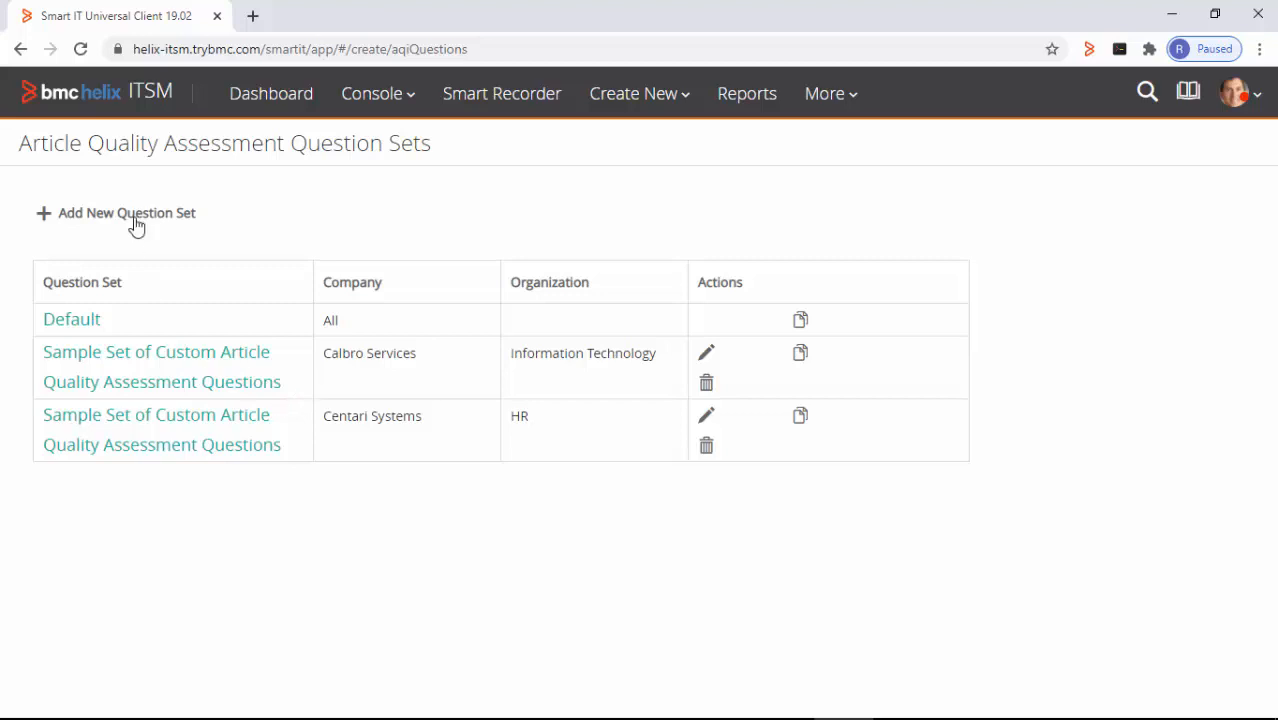
click(20, 49)
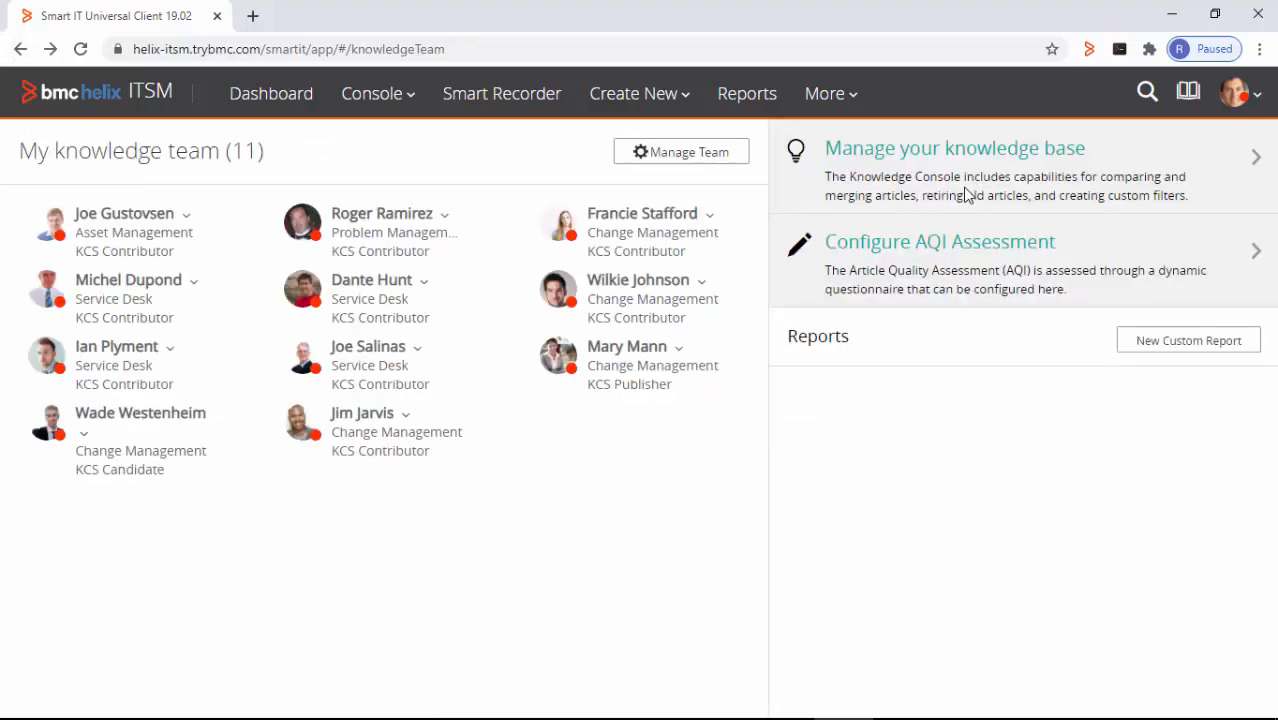
- Open the Knowledge Console from 'Manage your knowledge base' and sort My Team's Articles by Status
click(973, 190)
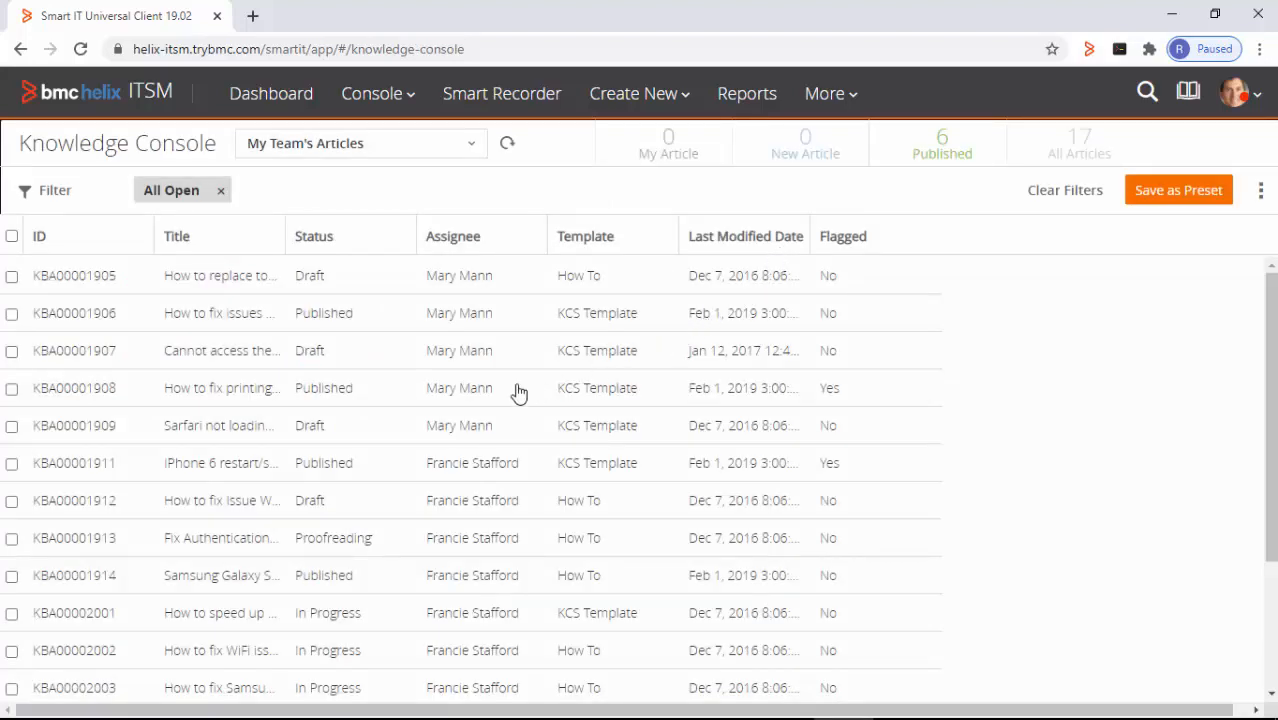
click(357, 240)
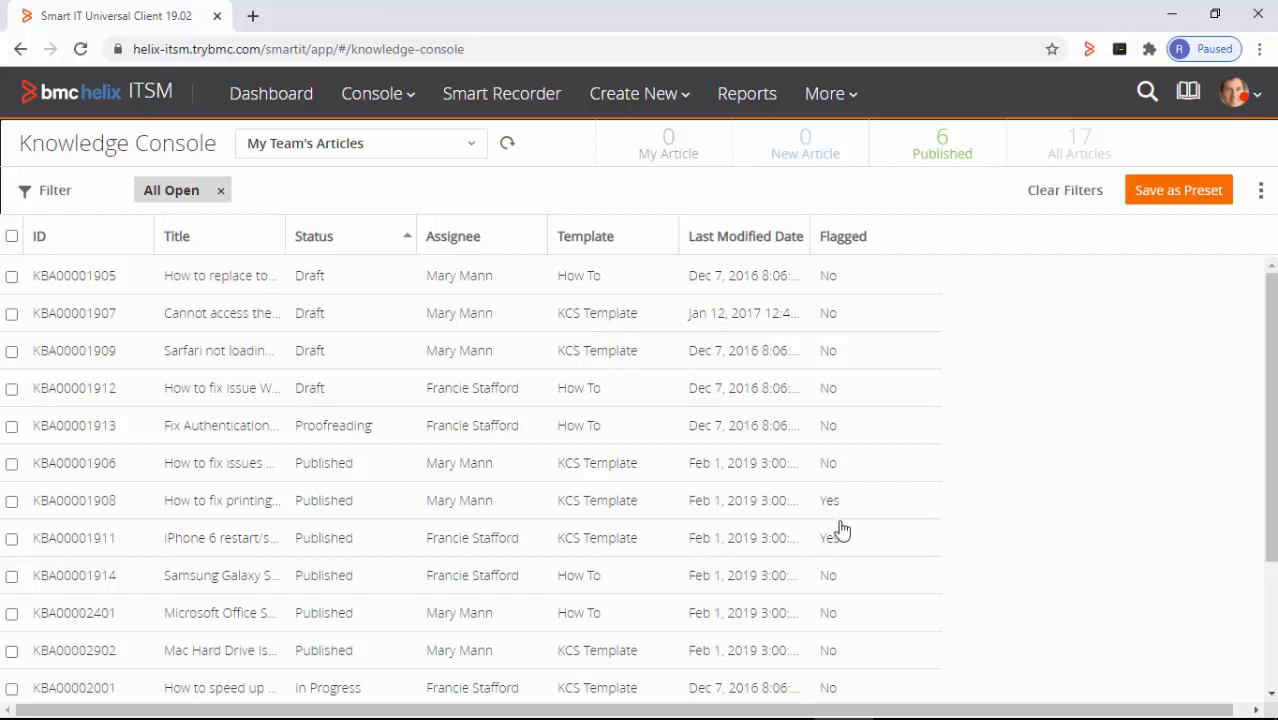
mouse_move(1008, 690)
click(963, 700)
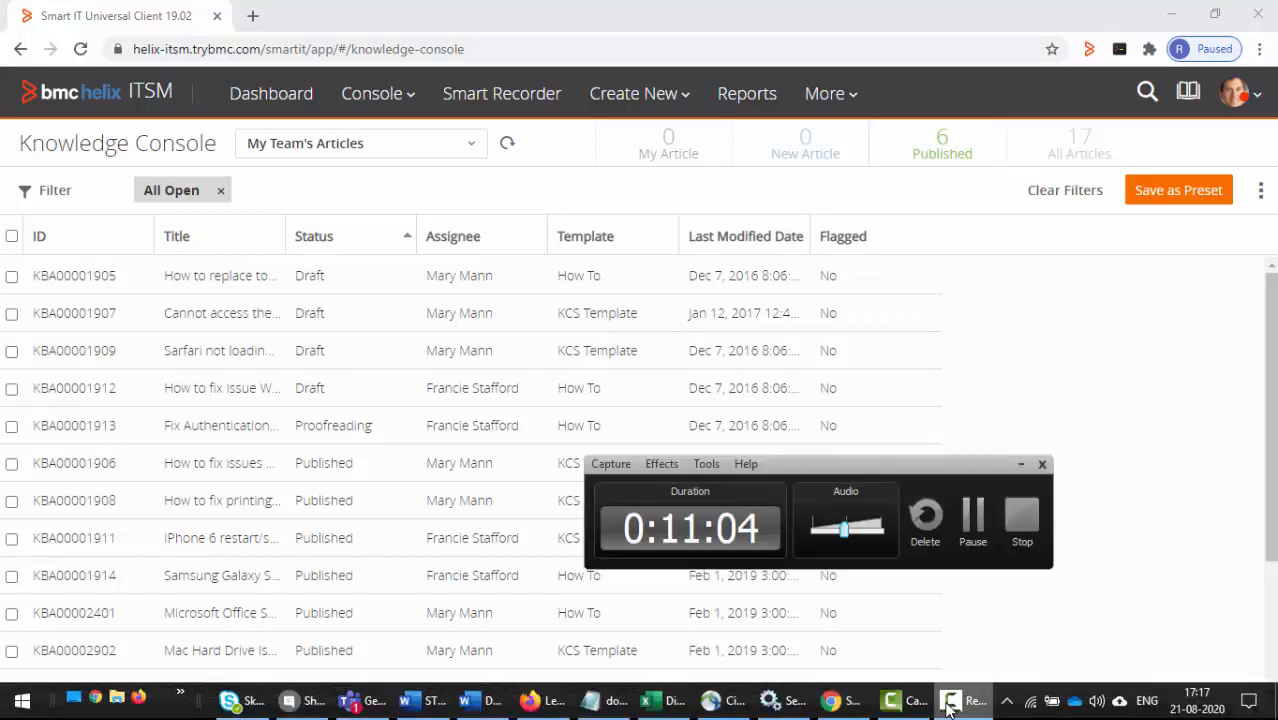